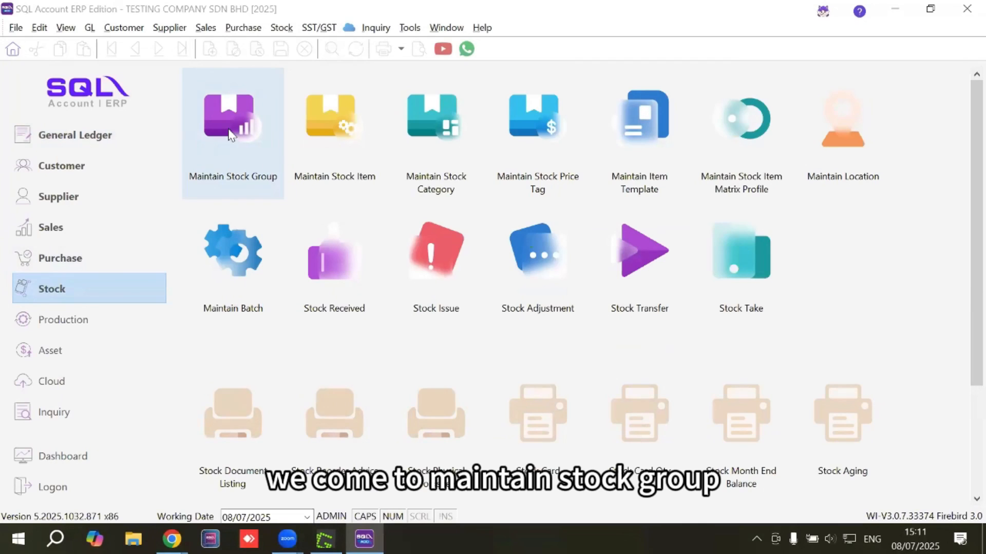
Create a new stock group with DEVICES as both its code and description
{"action": "left_click", "coordinate": [230, 134]}
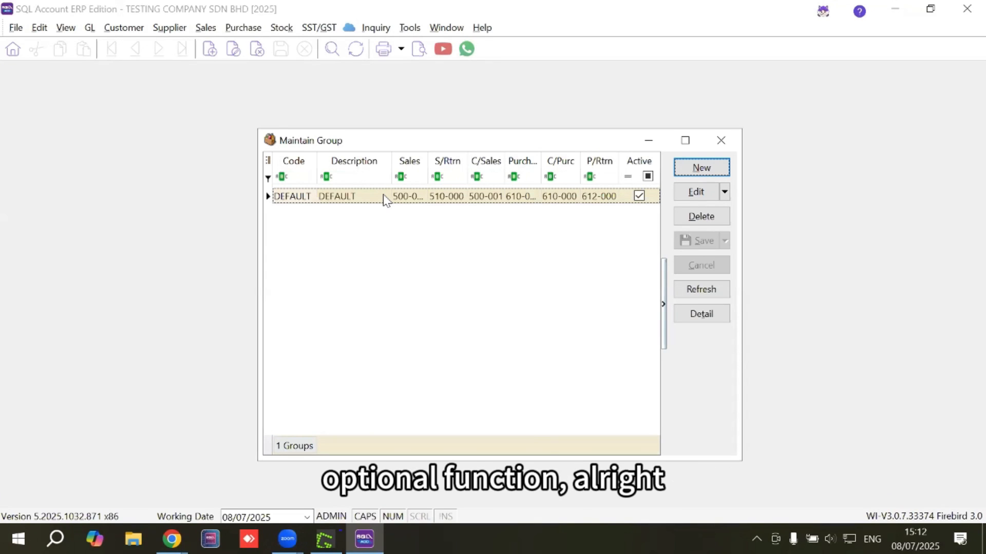
{"action": "left_click", "coordinate": [685, 140]}
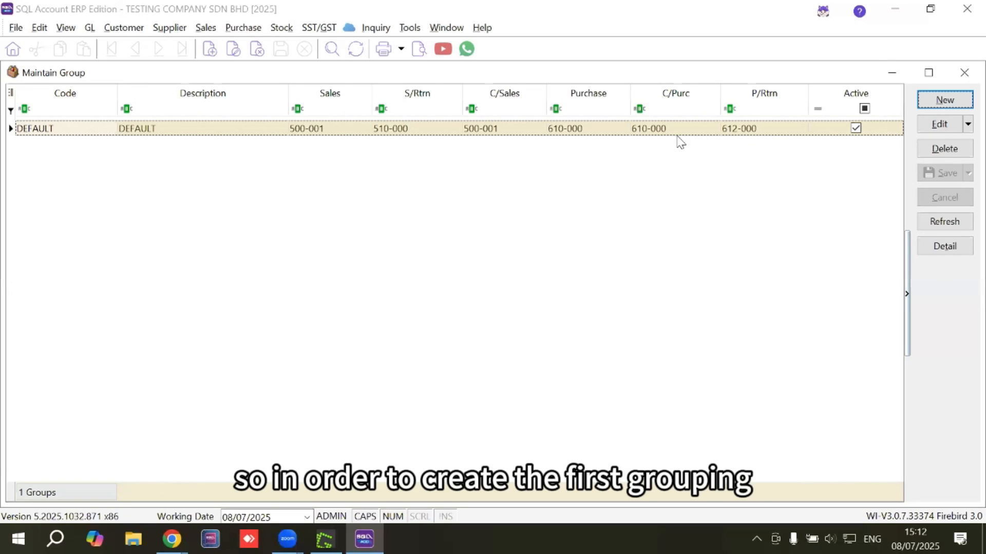
{"action": "left_click", "coordinate": [964, 100]}
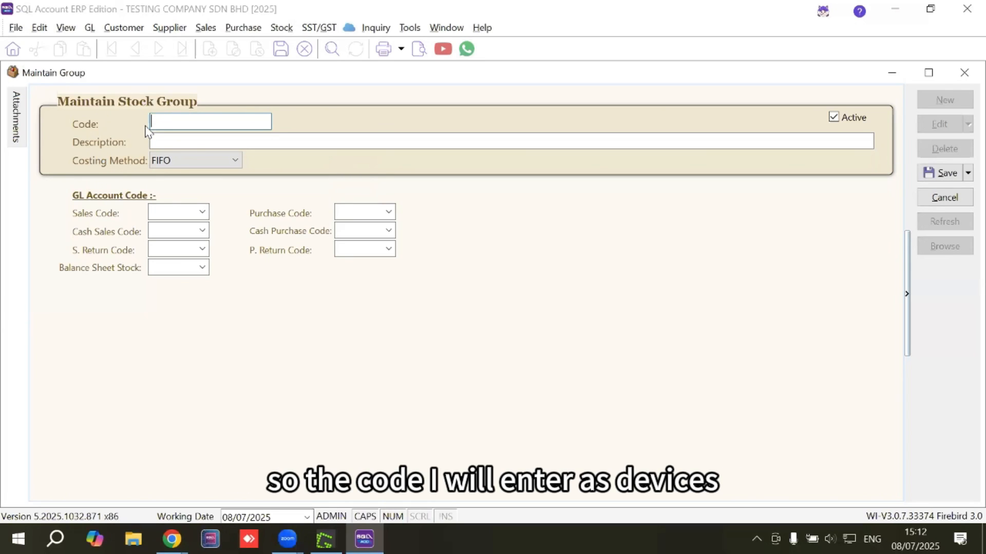
{"action": "type", "text": "DEVICES"}
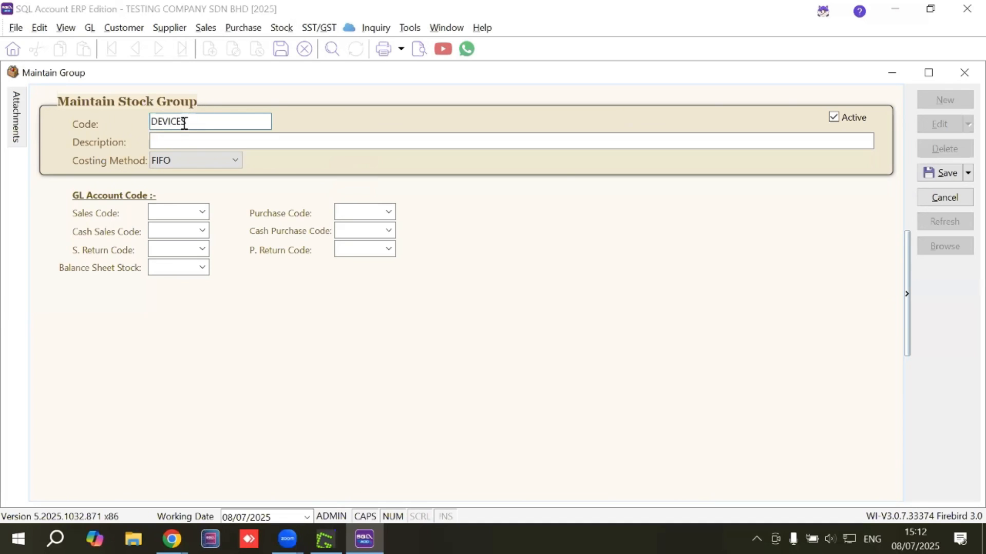
{"action": "left_click", "coordinate": [199, 143]}
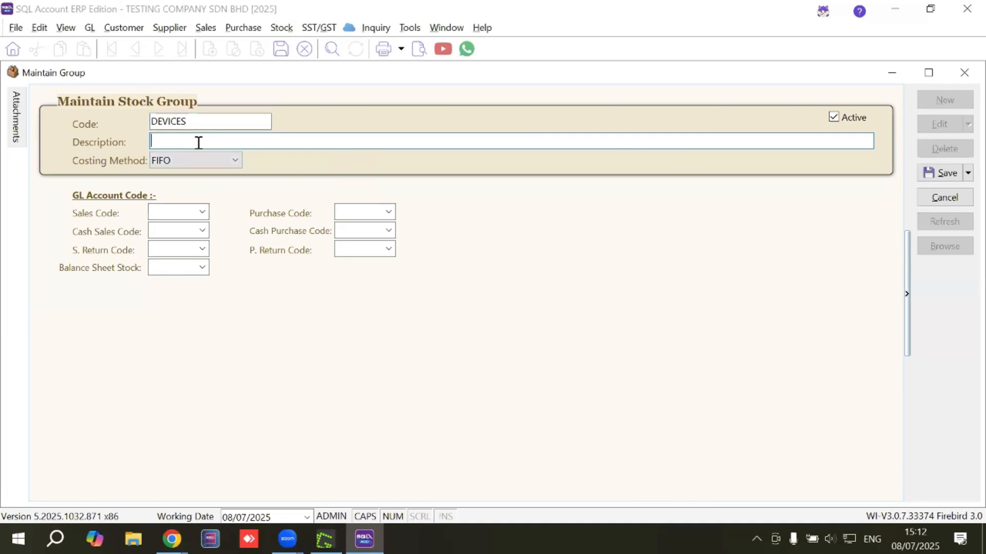
{"action": "type", "text": "DEVICES"}
Set the DEVICES group's sales code and cash sales code to REVENUE - PHYSICAL GOODS (500-001)
{"action": "left_click", "coordinate": [203, 213]}
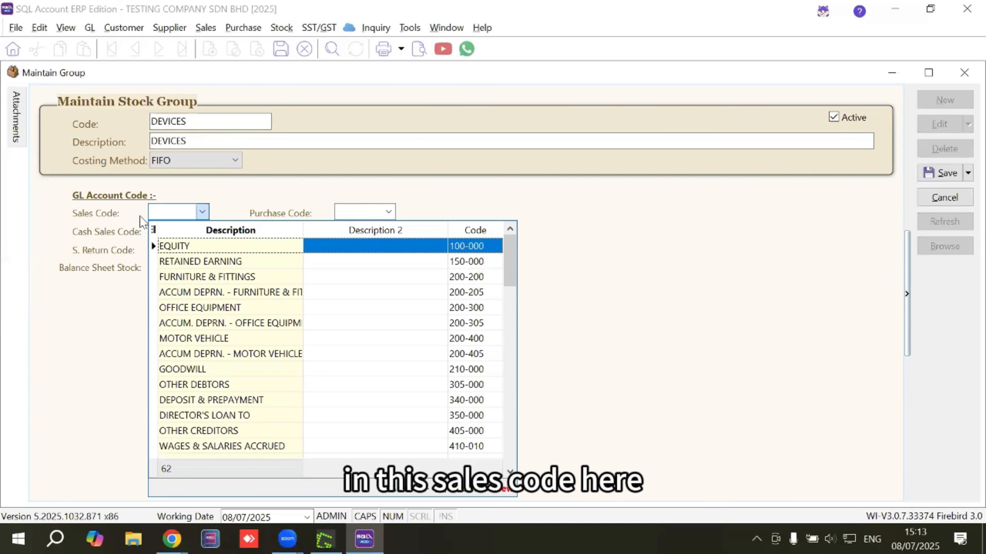
{"action": "type", "text": "REVENUE"}
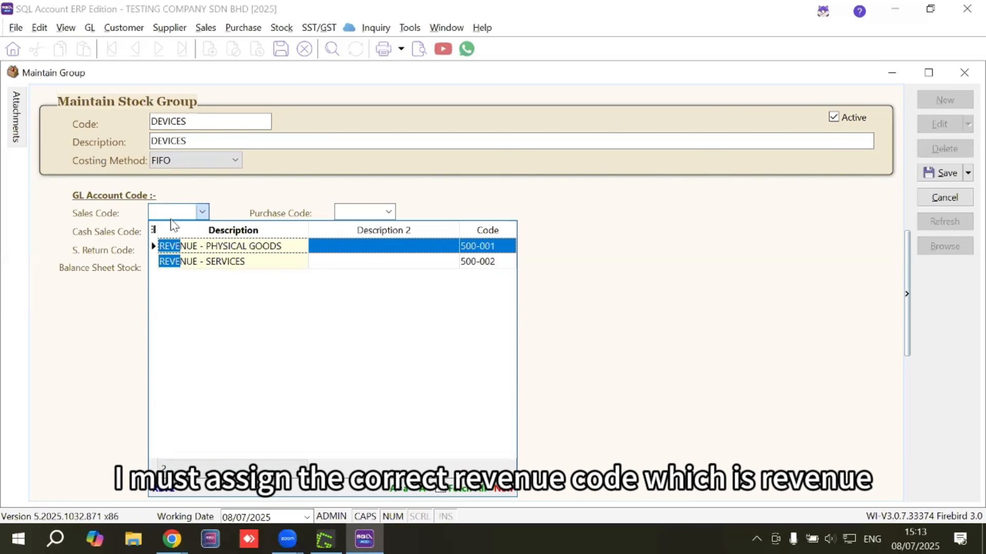
{"action": "left_click", "coordinate": [228, 249]}
{"action": "left_click", "coordinate": [202, 233]}
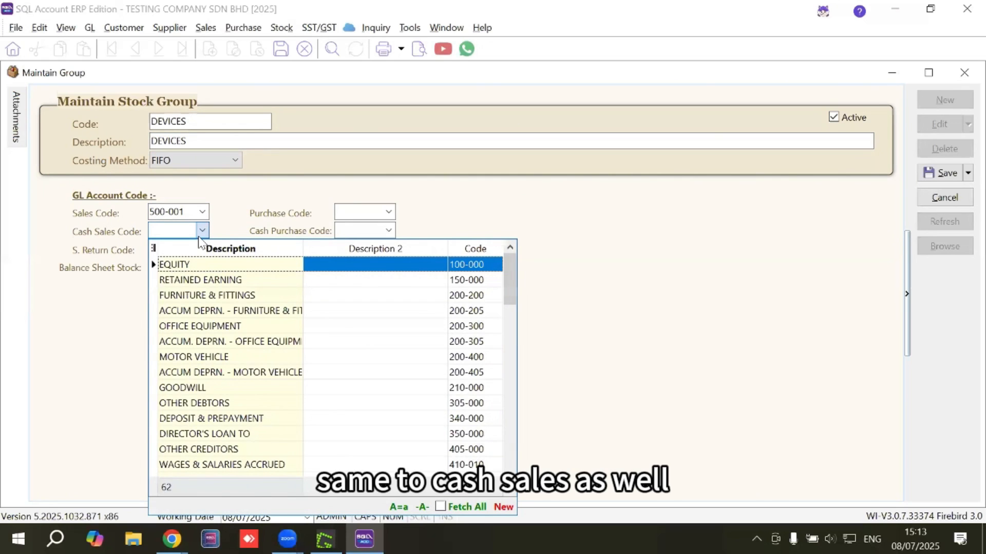
{"action": "type", "text": "REVENUE"}
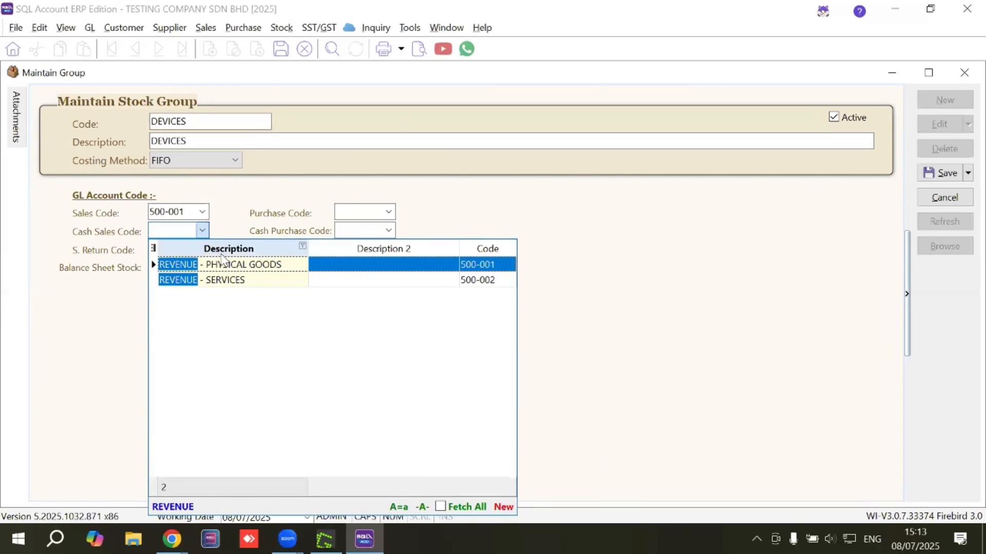
{"action": "left_click", "coordinate": [221, 260]}
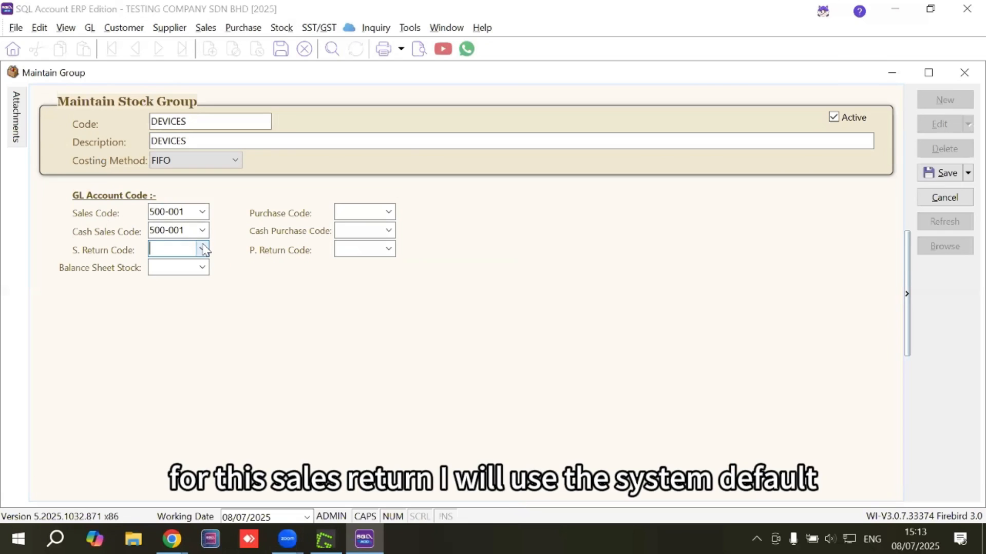
Set the sales return code to RETURN INWARDS (510-000) and the balance sheet stock code to STOCK (330-000)
{"action": "left_click", "coordinate": [204, 249]}
{"action": "type", "text": "RETUR"}
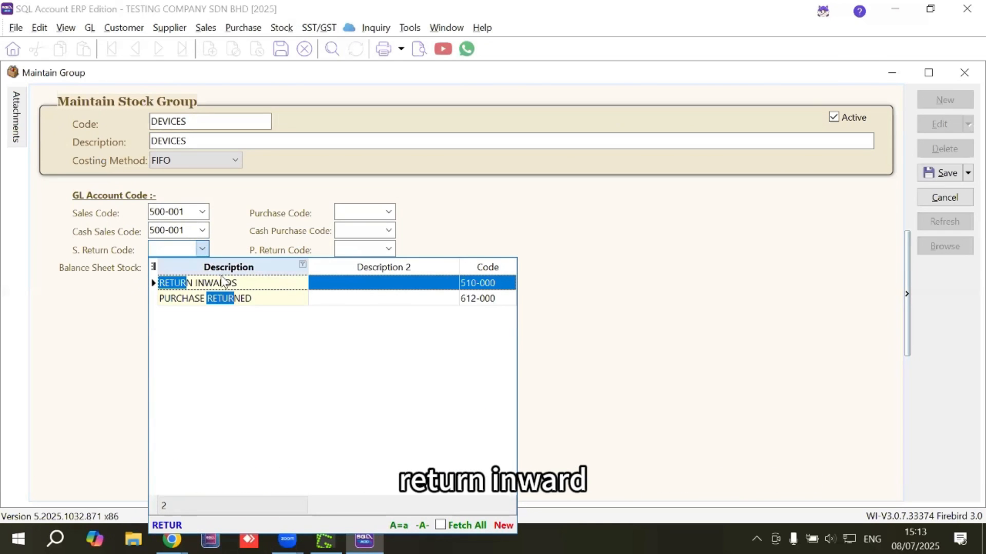
{"action": "left_click", "coordinate": [221, 282]}
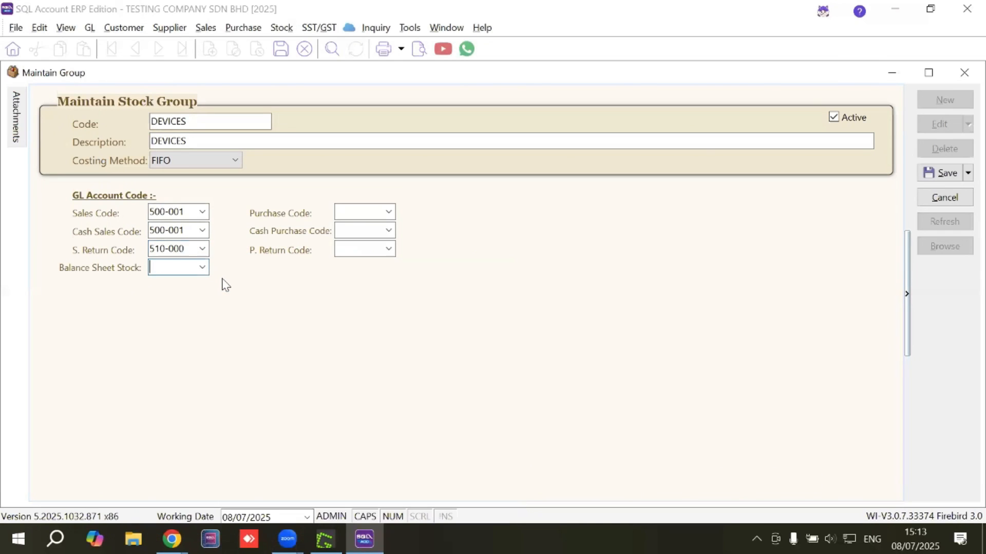
{"action": "left_click", "coordinate": [201, 268]}
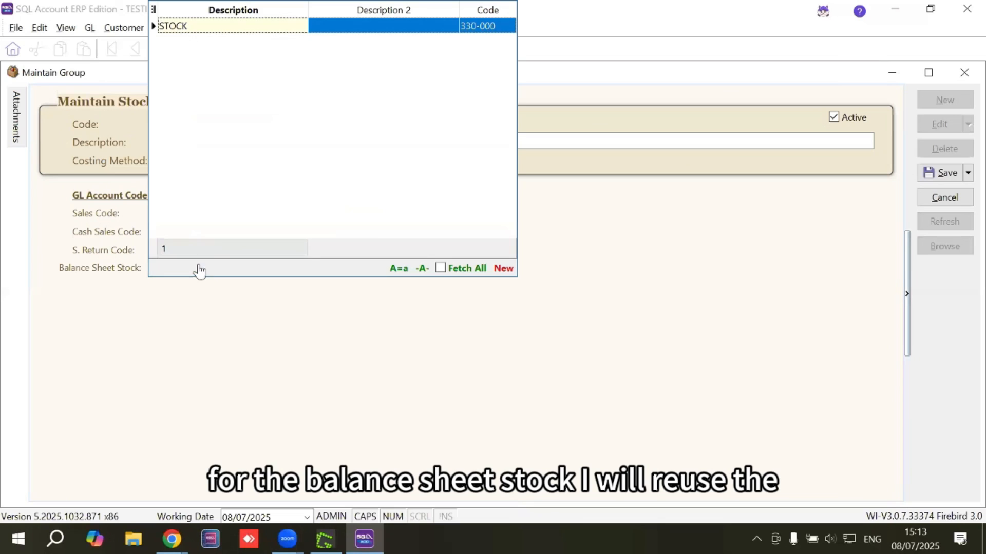
{"action": "left_click", "coordinate": [167, 28]}
Set the purchase code and cash purchase code to the PURCHASE account (610-000)
{"action": "left_click", "coordinate": [389, 211]}
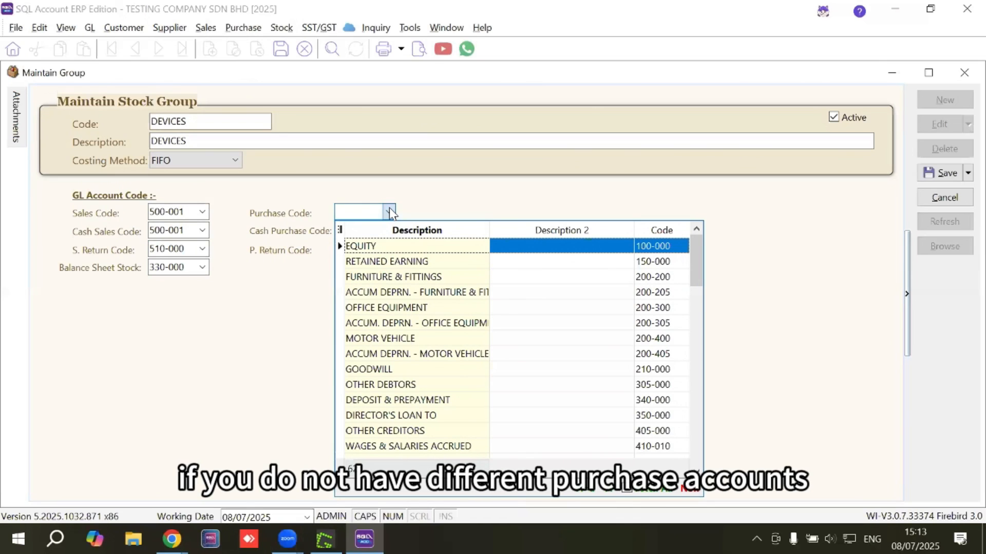
{"action": "type", "text": "PURCH"}
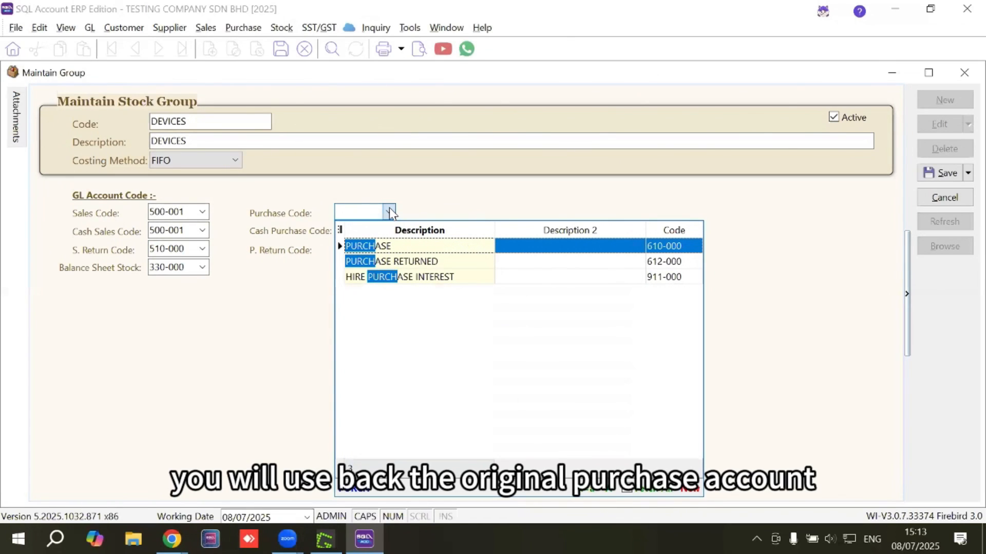
{"action": "left_click", "coordinate": [376, 246]}
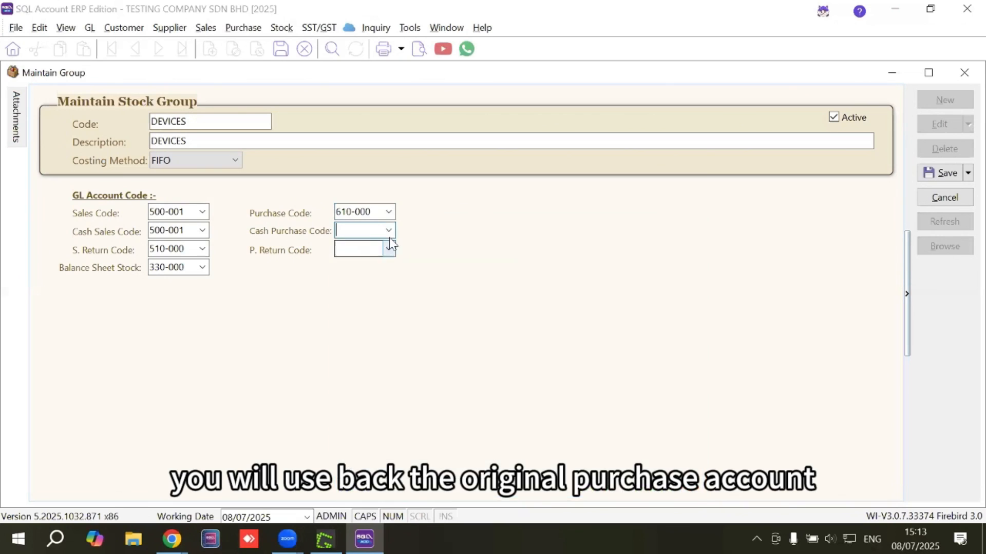
{"action": "left_click", "coordinate": [379, 231]}
{"action": "type", "text": "PURCH"}
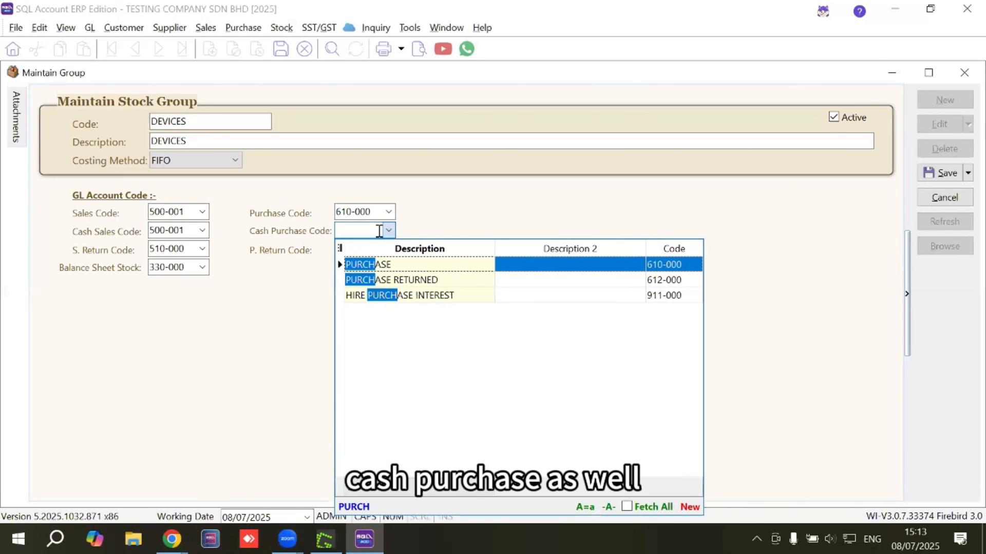
{"action": "left_click", "coordinate": [370, 266]}
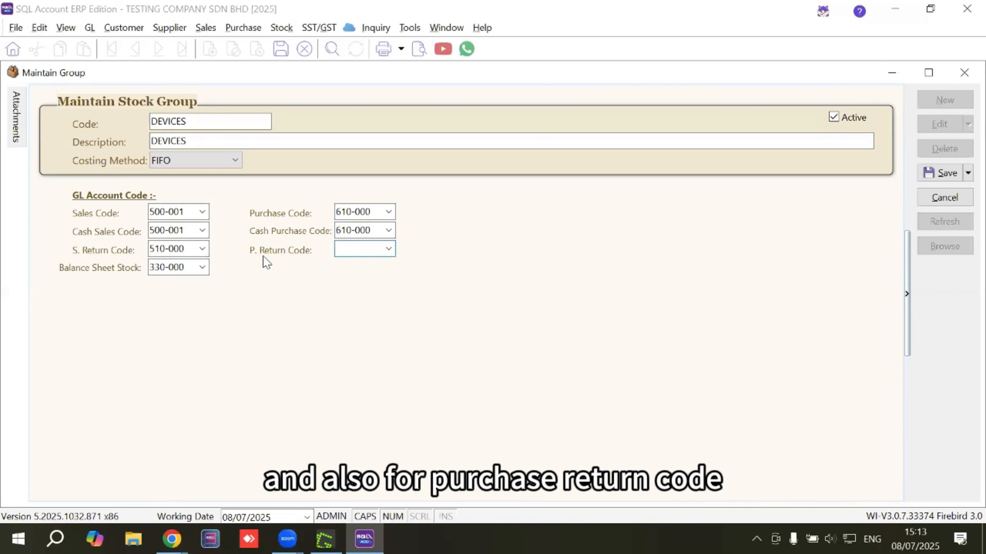
Set the purchase return code to PURCHASE RETURNED (612-000) and save the DEVICES stock group
{"action": "left_click", "coordinate": [386, 242]}
{"action": "left_click", "coordinate": [388, 249]}
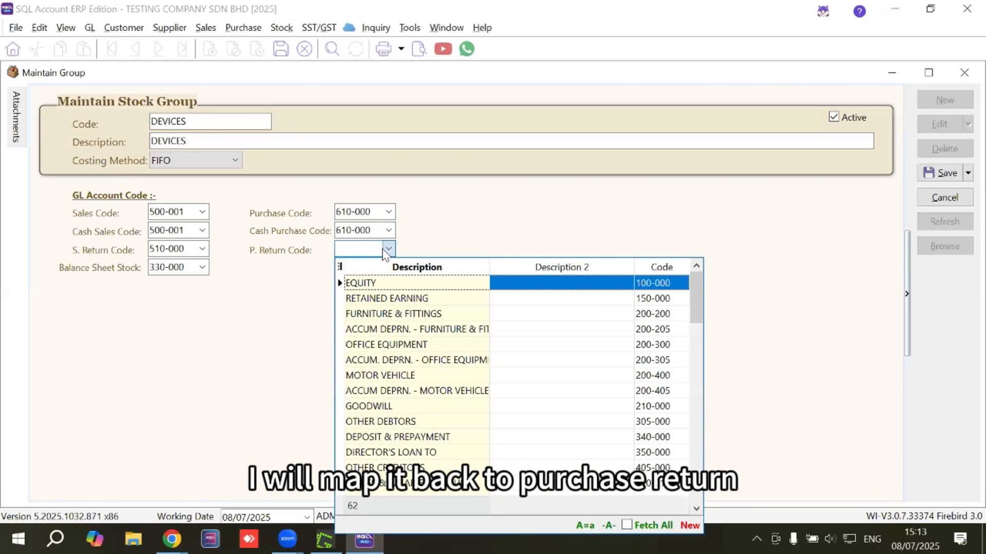
{"action": "type", "text": "PURCHAS"}
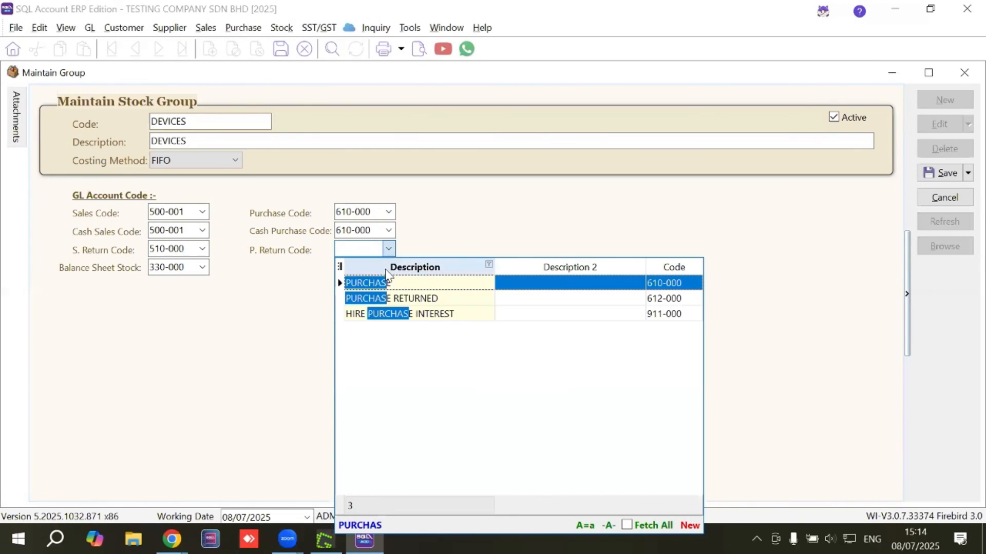
{"action": "left_click", "coordinate": [382, 298]}
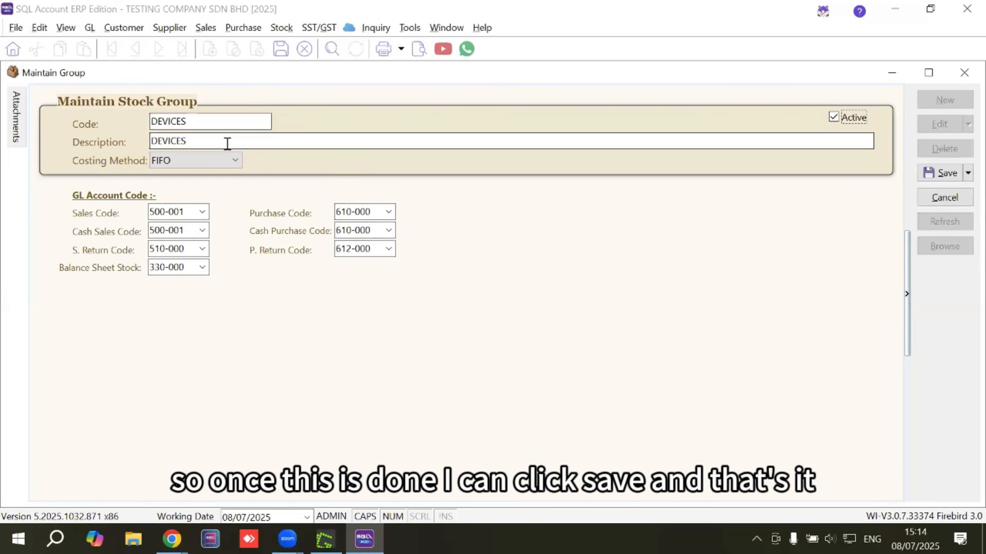
{"action": "left_click", "coordinate": [931, 176]}
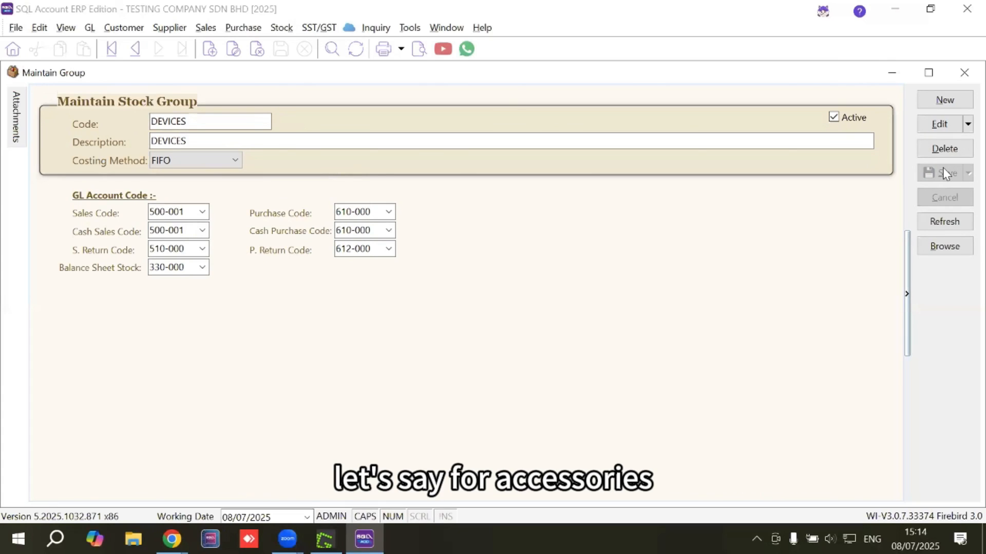
Duplicate the DEVICES stock group as a new record and set its code to ACCESSORIES
{"action": "left_click", "coordinate": [948, 99]}
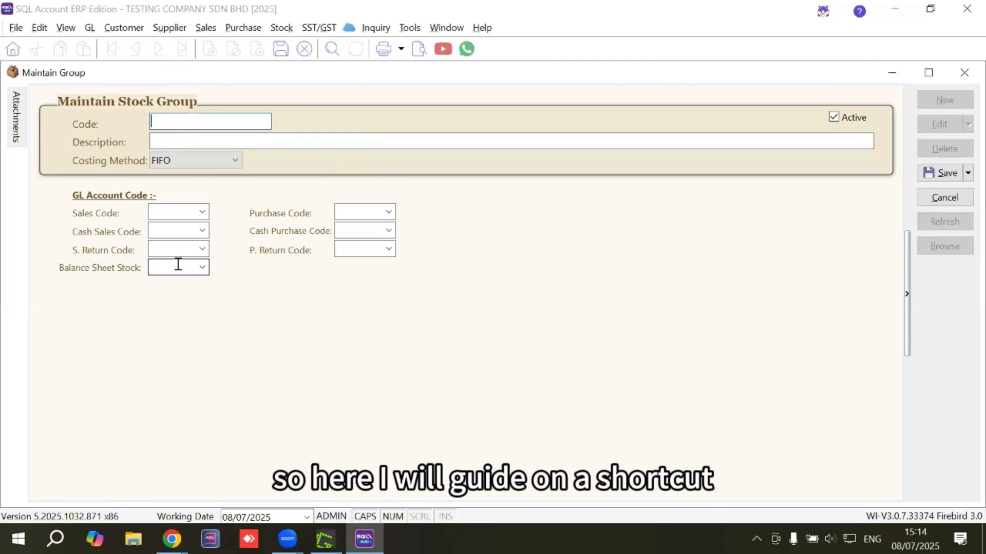
{"action": "left_click", "coordinate": [944, 198]}
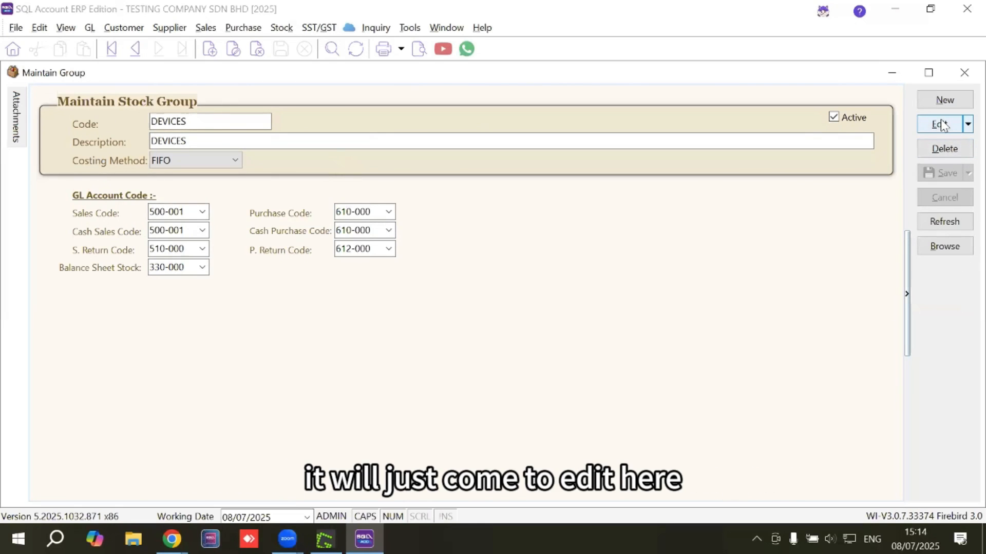
{"action": "left_click", "coordinate": [966, 125]}
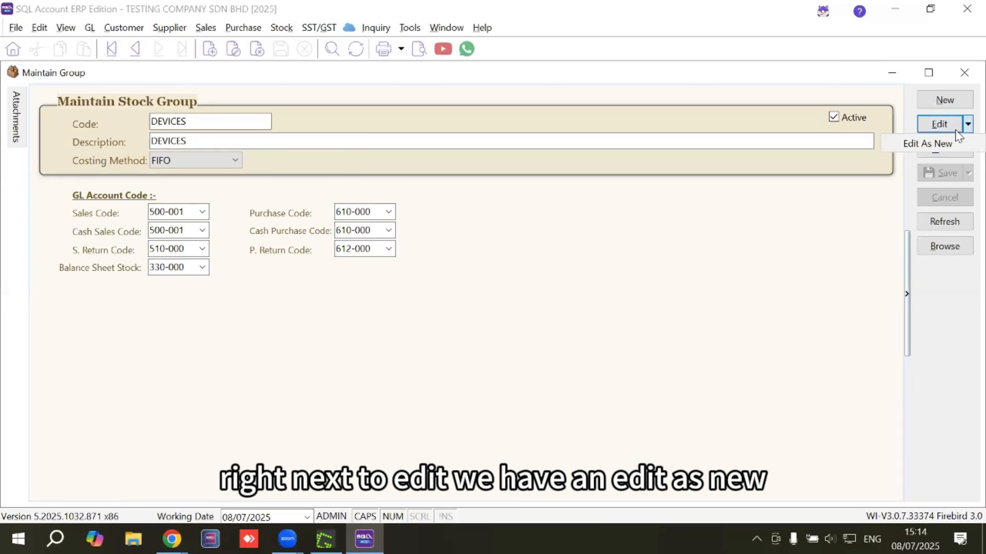
{"action": "left_click", "coordinate": [917, 140]}
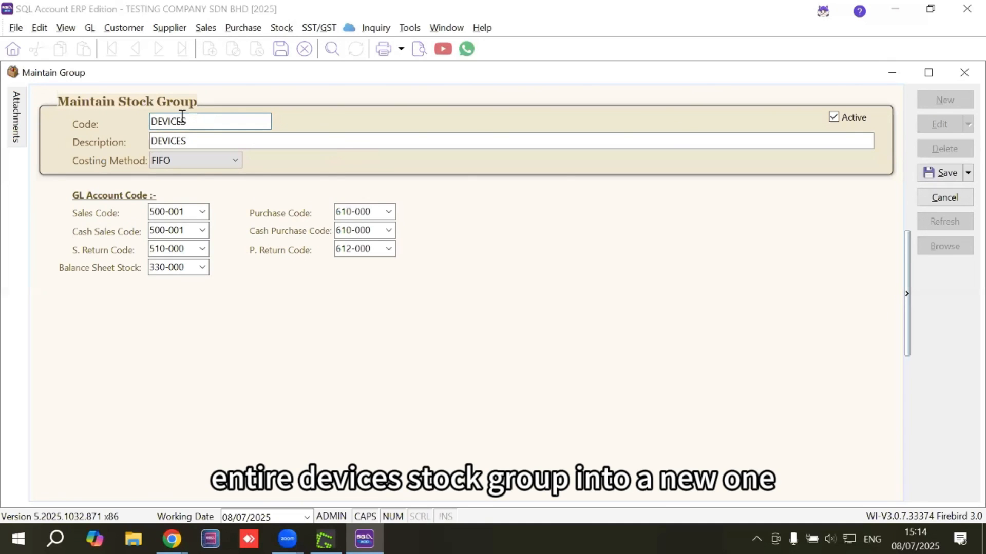
{"action": "left_click_drag", "start_coordinate": [211, 121], "coordinate": [122, 103]}
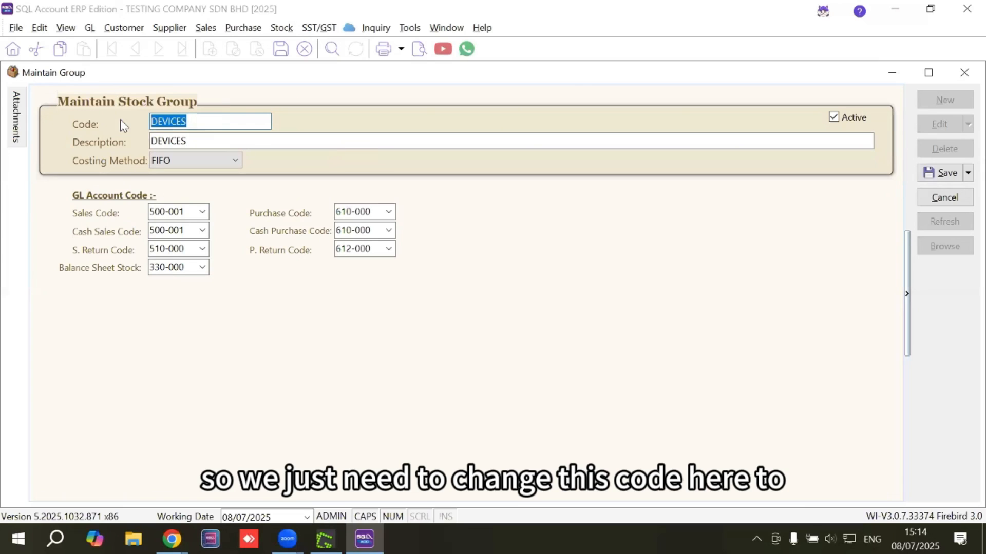
{"action": "type", "text": "A"}
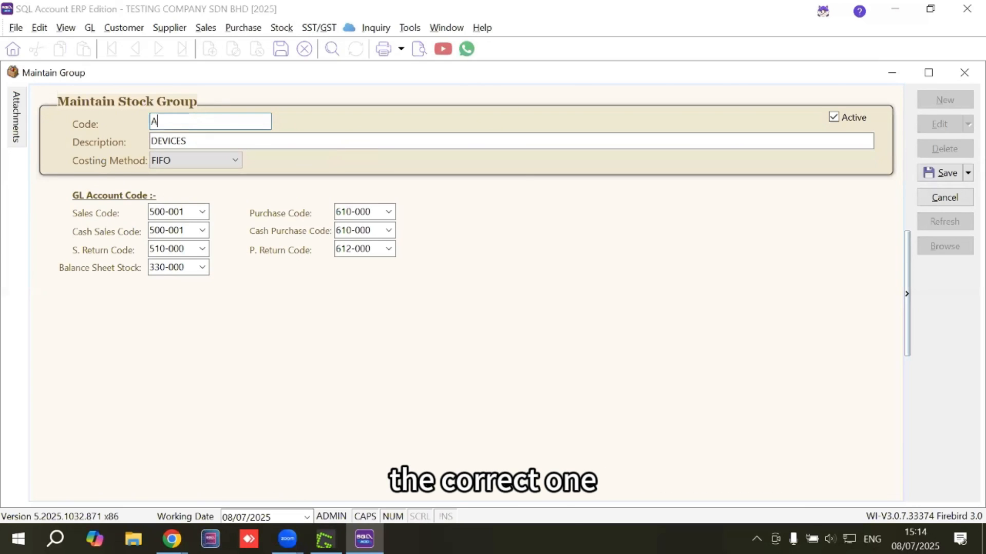
{"action": "type", "text": "CCESSIRUES"}
{"action": "key", "text": "BackSpace"}
{"action": "key", "text": "BackSpace"}
{"action": "key", "text": "BackSpace"}
{"action": "key", "text": "BackSpace"}
{"action": "key", "text": "BackSpace"}
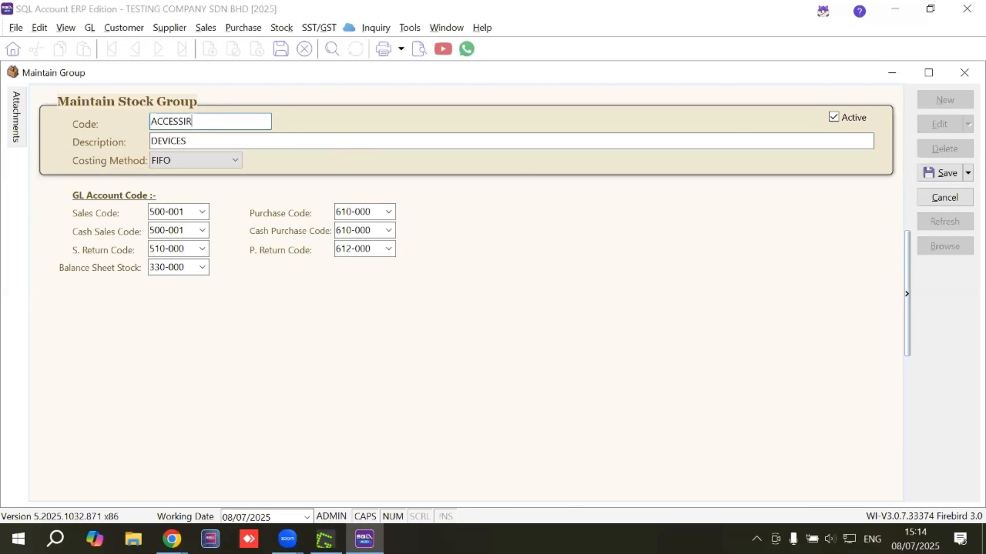
{"action": "type", "text": "ORIES"}
Set the duplicated stock group's description to ACCESSORIES and save the record
{"action": "key", "text": "Tab"}
{"action": "type", "text": "ACCESSORU"}
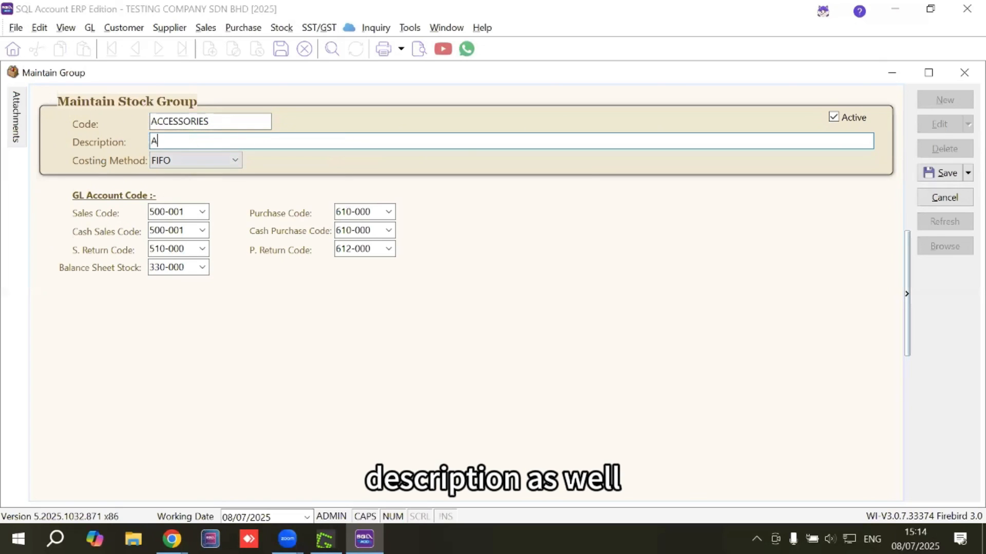
{"action": "type", "text": "ES"}
{"action": "key", "text": "BackSpace"}
{"action": "key", "text": "BackSpace"}
{"action": "key", "text": "BackSpace"}
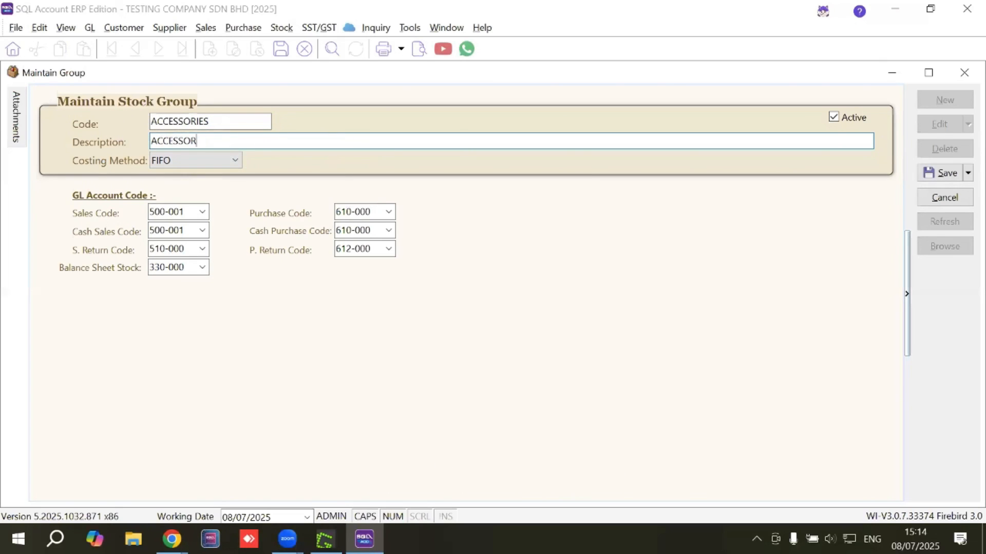
{"action": "type", "text": "IES"}
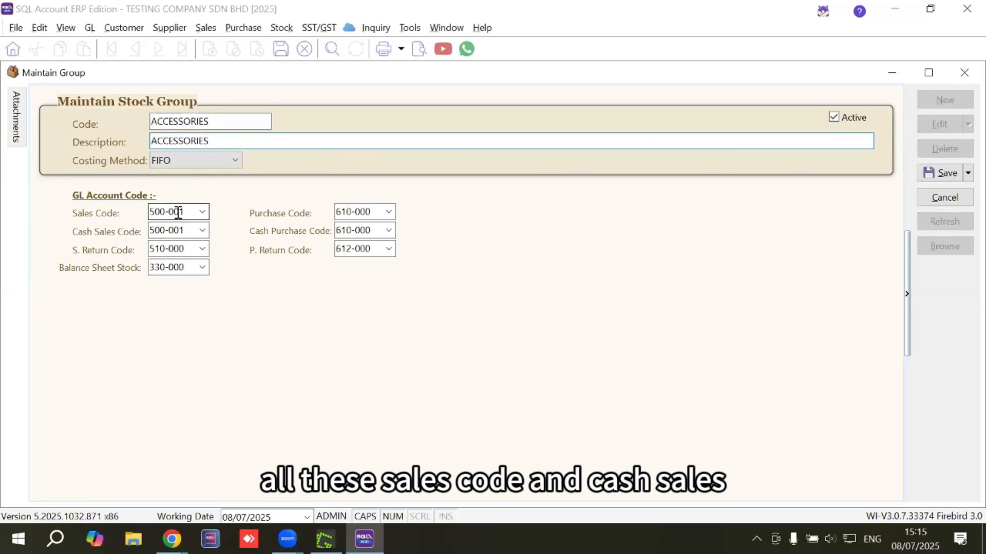
{"action": "left_click", "coordinate": [947, 174]}
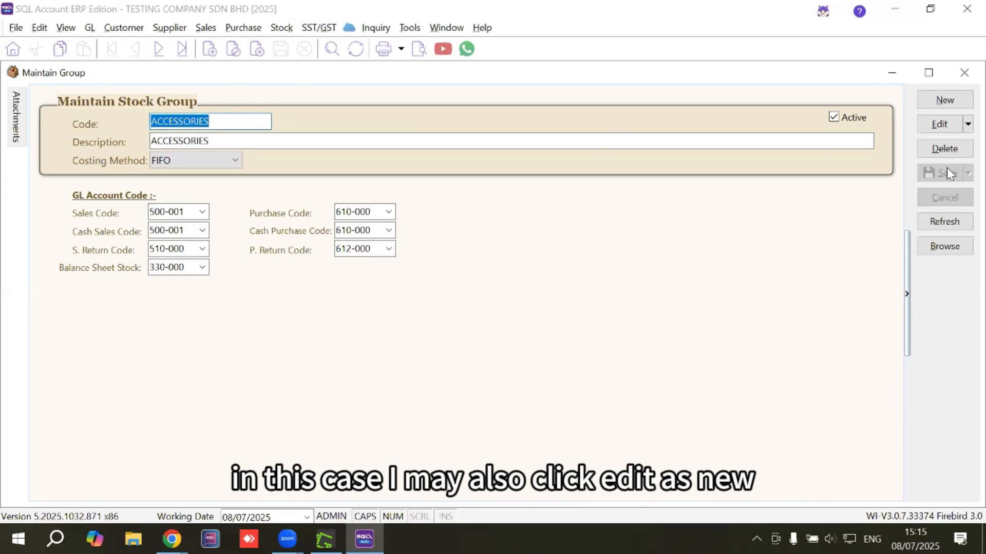
Duplicate the ACCESSORIES stock group as a new record with SERVICES as both its code and description
{"action": "left_click", "coordinate": [967, 124]}
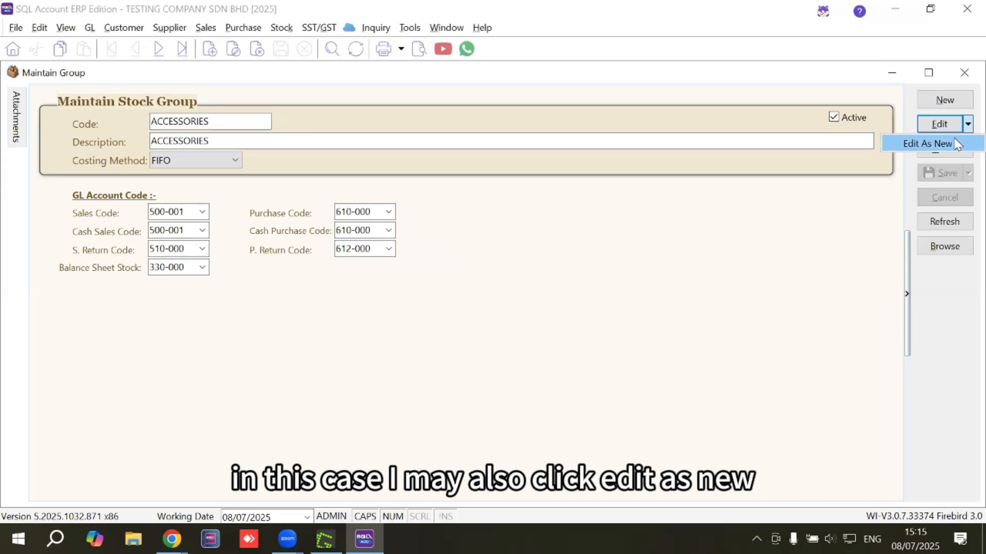
{"action": "left_click", "coordinate": [953, 139]}
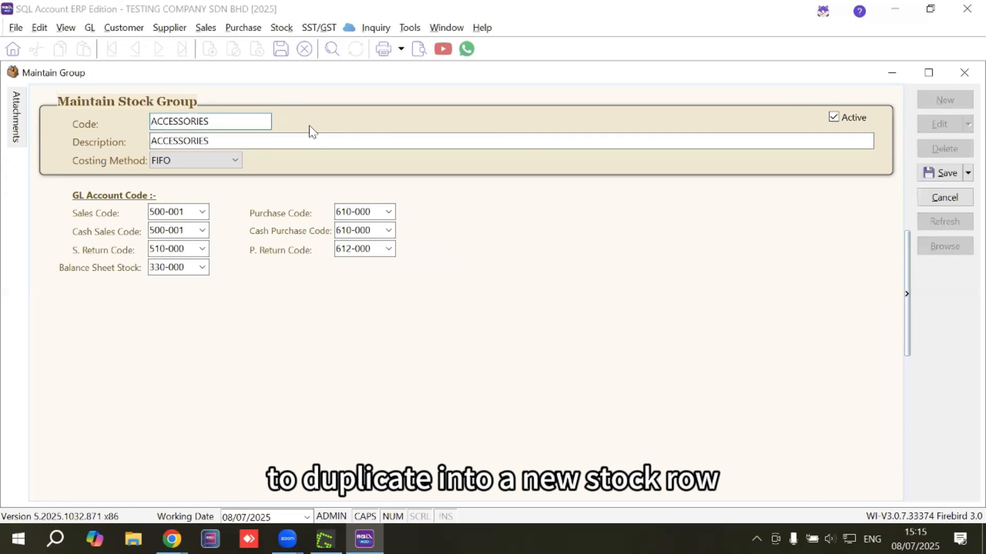
{"action": "double_click", "coordinate": [247, 125]}
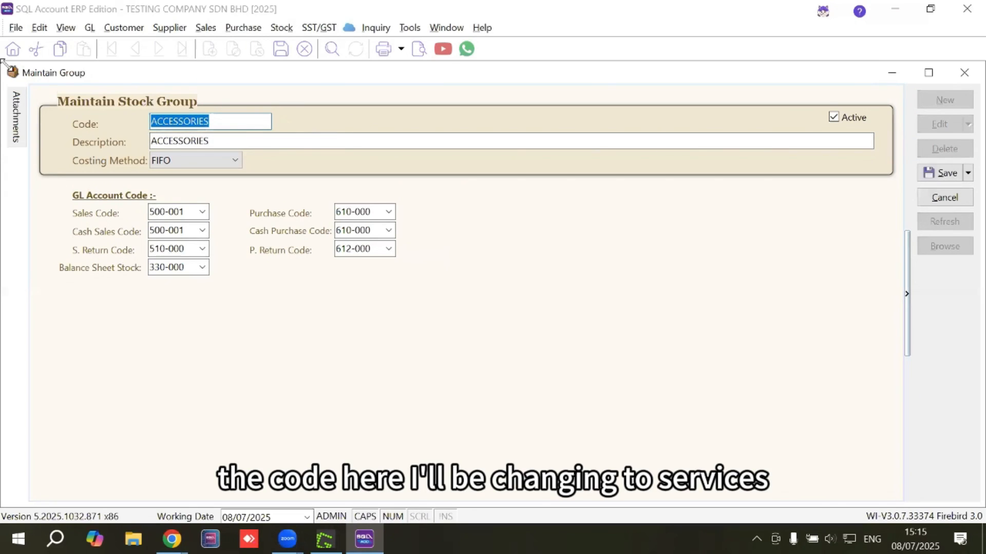
{"action": "type", "text": "SERVICES"}
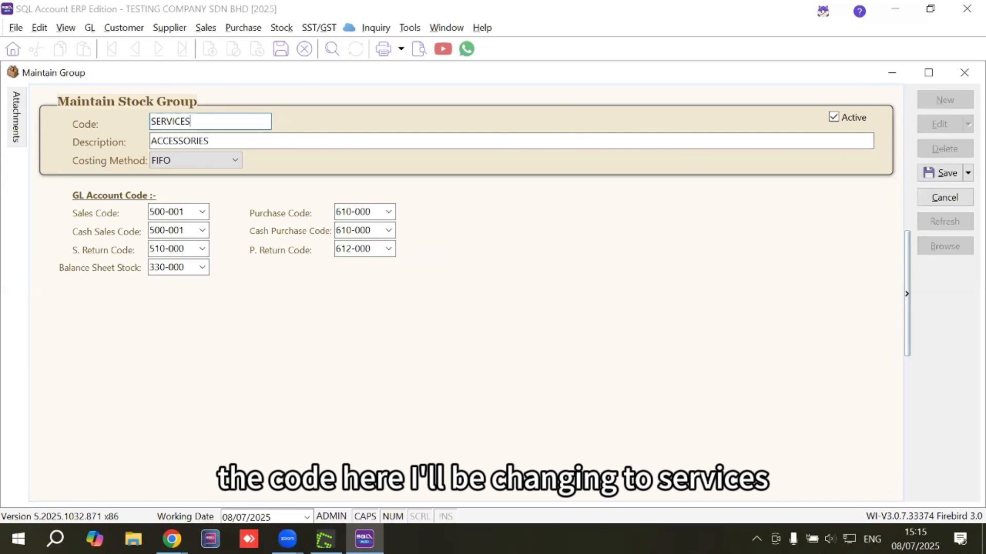
{"action": "key", "text": "Tab"}
{"action": "type", "text": "S"}
{"action": "type", "text": "VICES"}
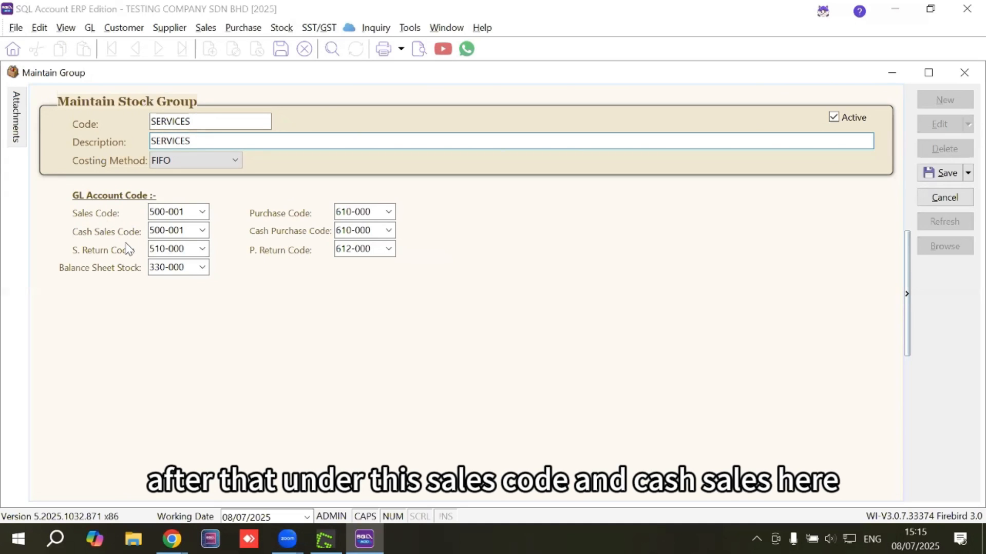
Set the sales code and cash sales code to REVENUE - SERVICES (500-002) and save the SERVICES stock group
{"action": "left_click", "coordinate": [203, 212]}
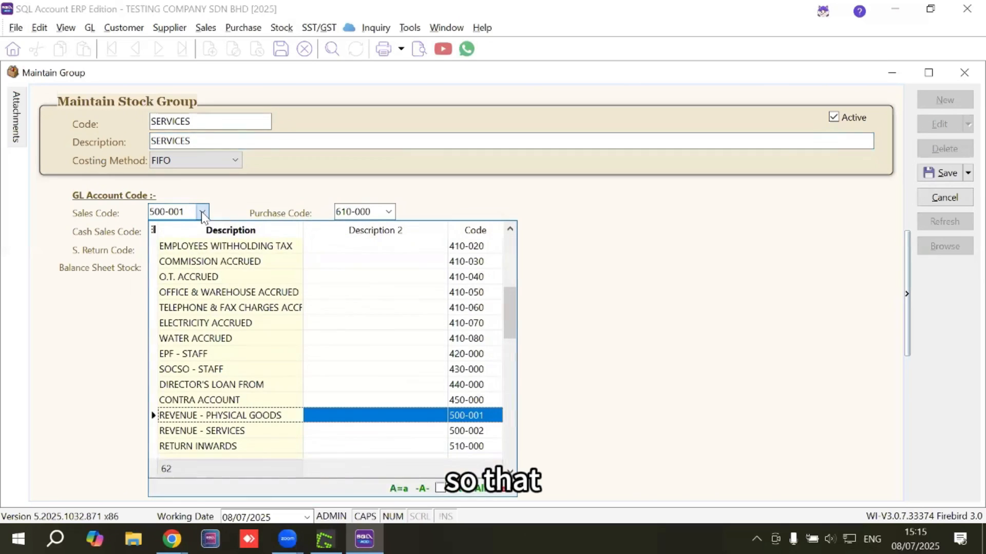
{"action": "left_click", "coordinate": [204, 430]}
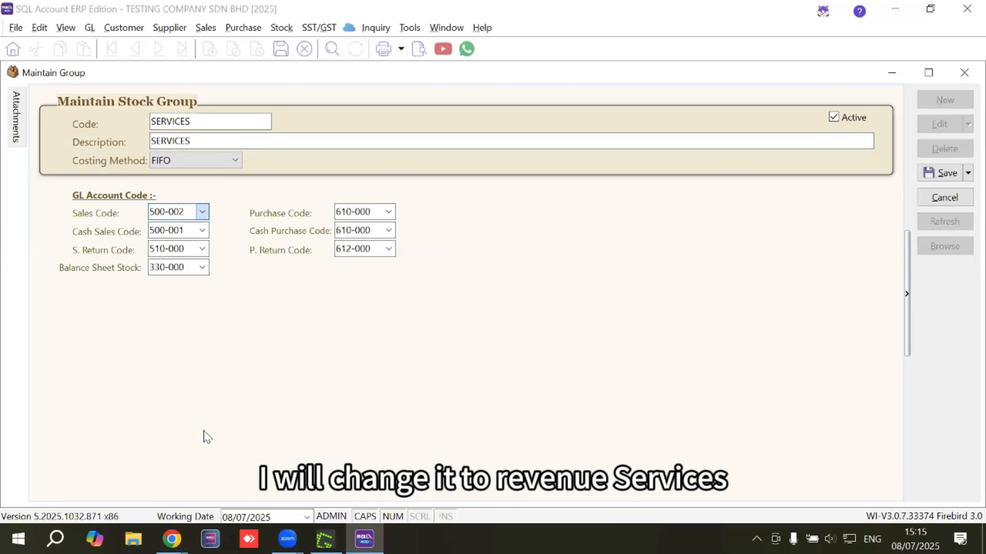
{"action": "left_click", "coordinate": [202, 230]}
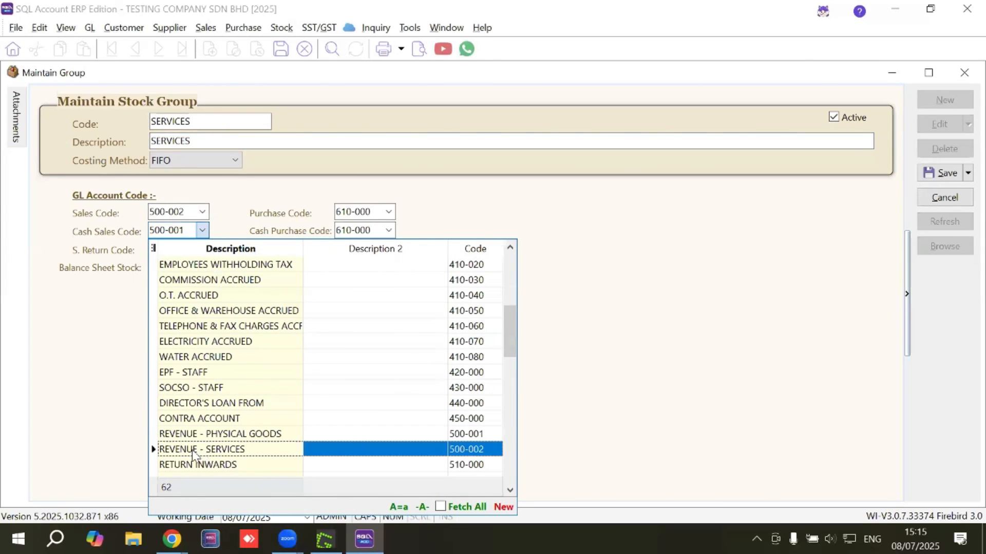
{"action": "left_click", "coordinate": [222, 450]}
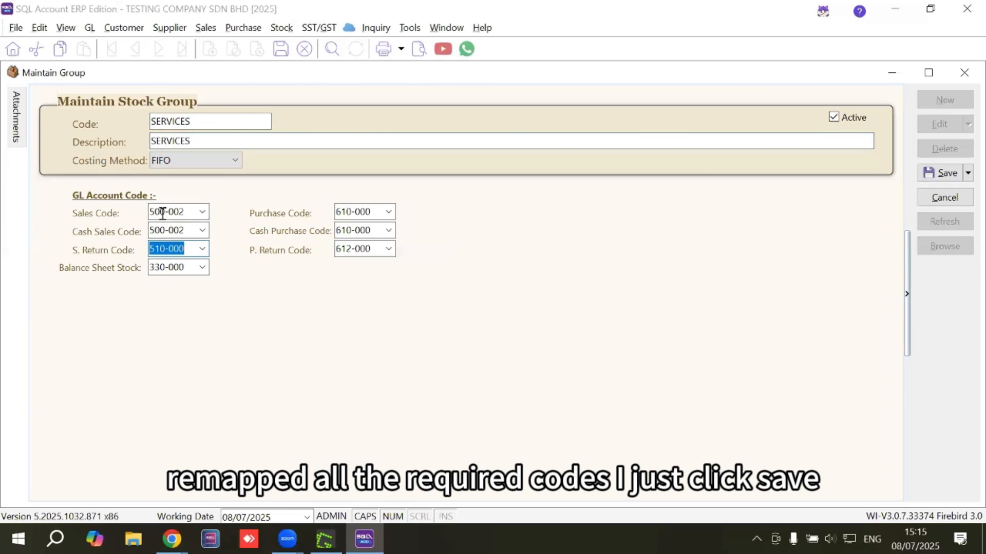
{"action": "left_click", "coordinate": [937, 173]}
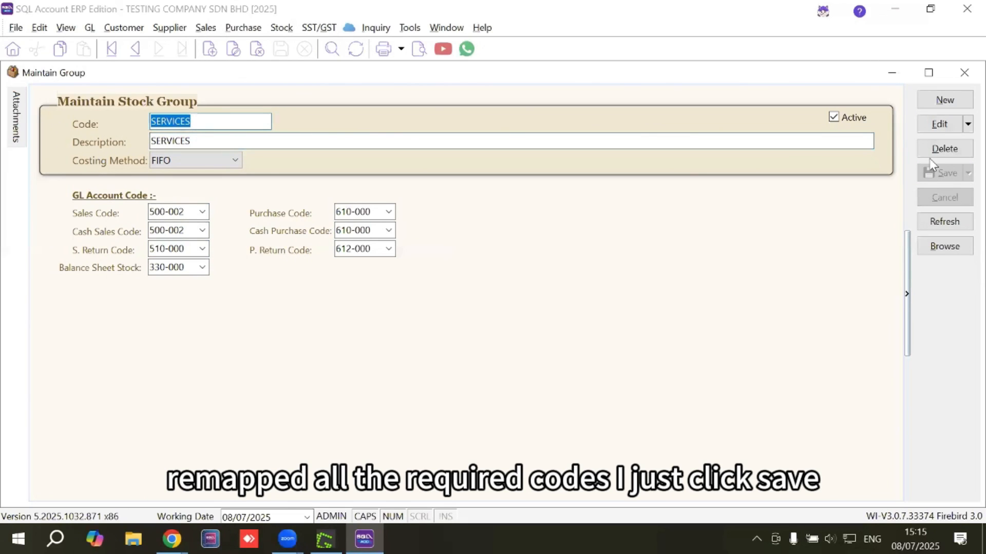
Check the stock group list, then leave it and start a new record in stock item maintenance
{"action": "left_click", "coordinate": [937, 248]}
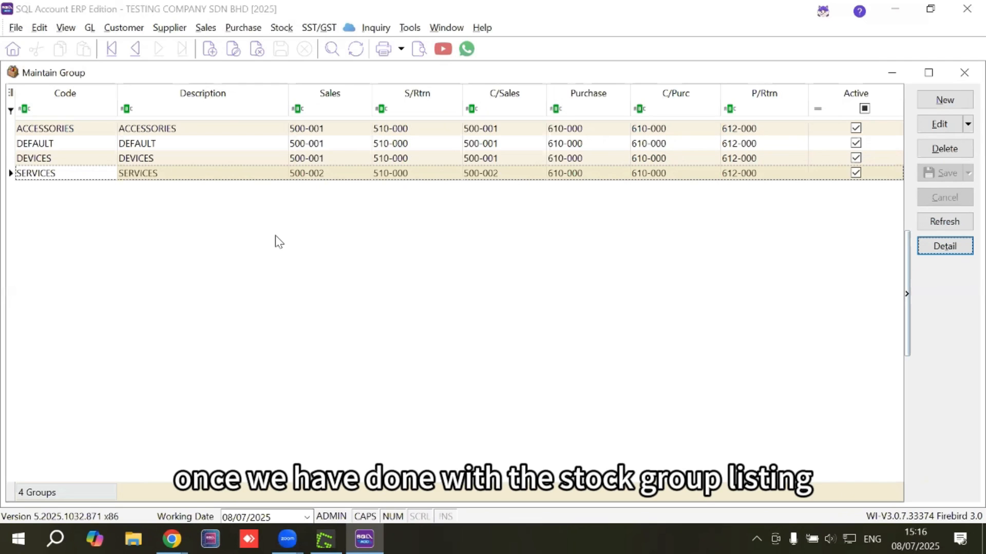
{"action": "left_click", "coordinate": [964, 73]}
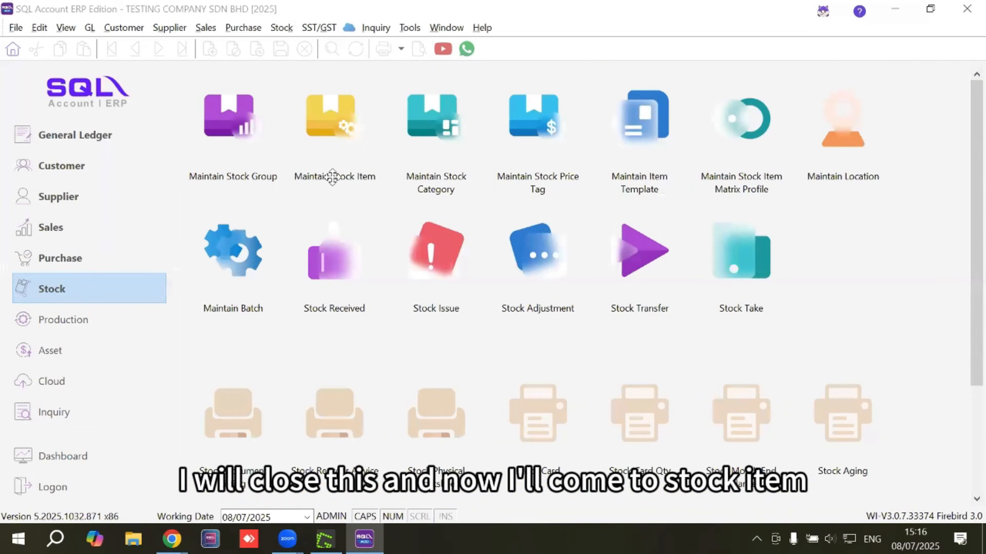
{"action": "left_click", "coordinate": [322, 154]}
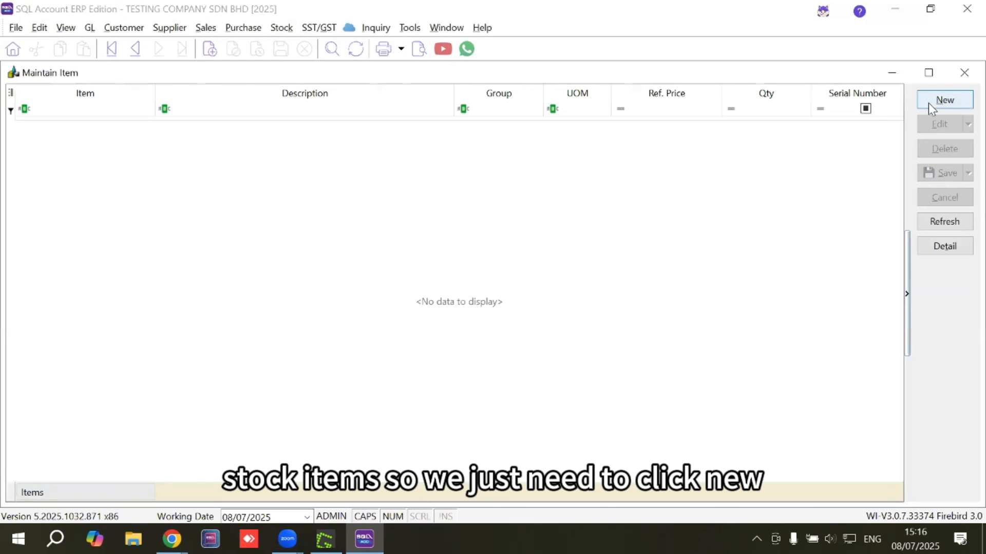
{"action": "left_click", "coordinate": [943, 101]}
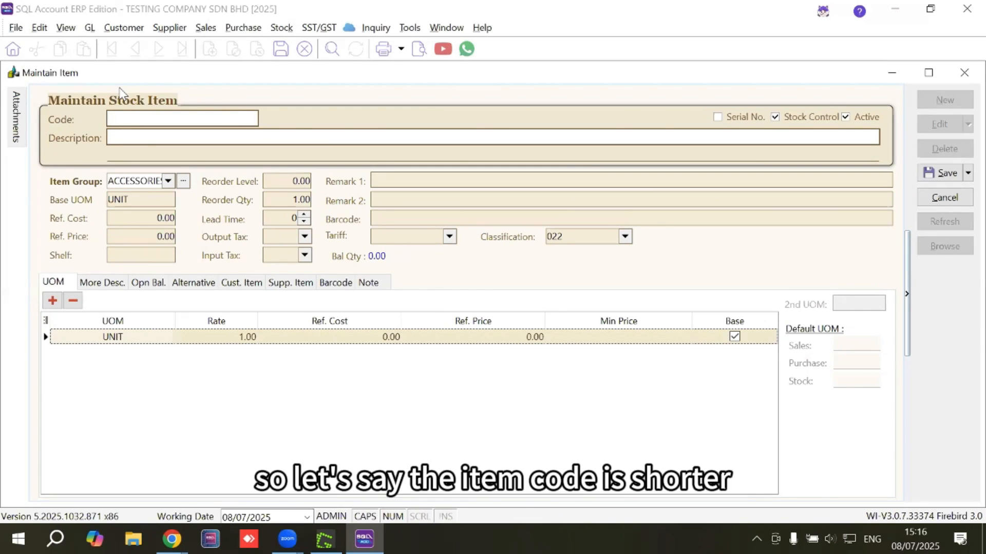
Give the new stock item the code IP16 PRO MAX and the description IPHONE 16 PRO MAX
{"action": "type", "text": "IP16"}
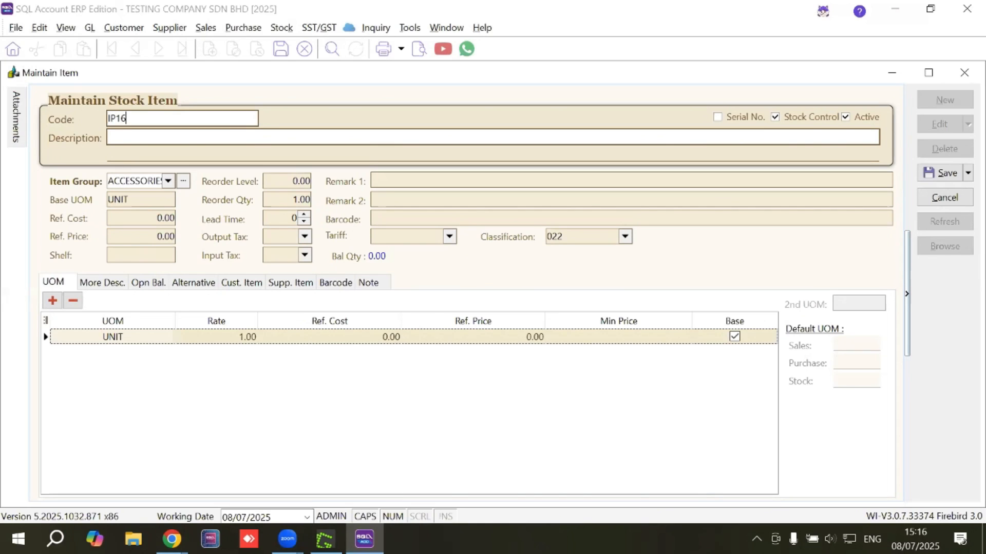
{"action": "type", "text": " PRO MAX"}
{"action": "left_click", "coordinate": [131, 141]}
{"action": "type", "text": "IP"}
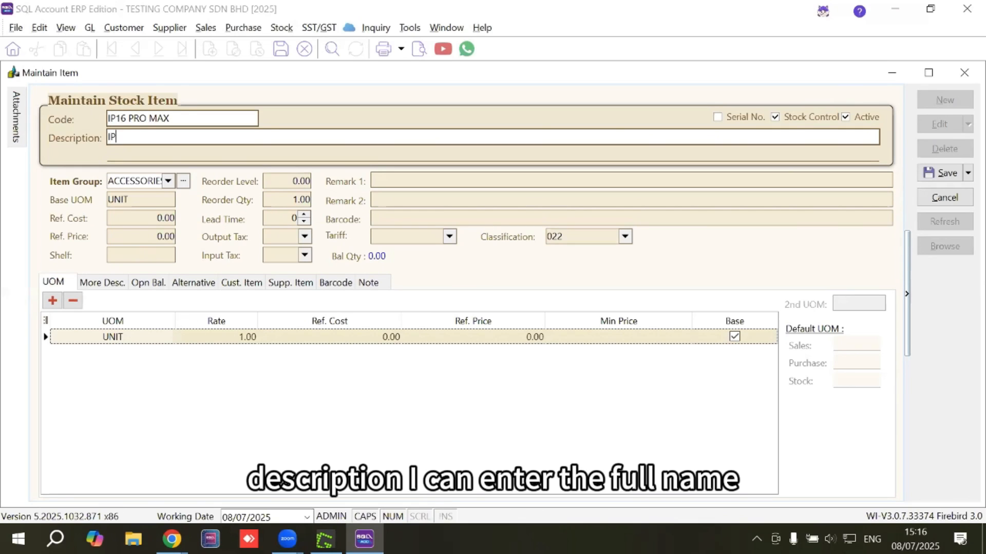
{"action": "type", "text": "HONE 16 PRO MAX"}
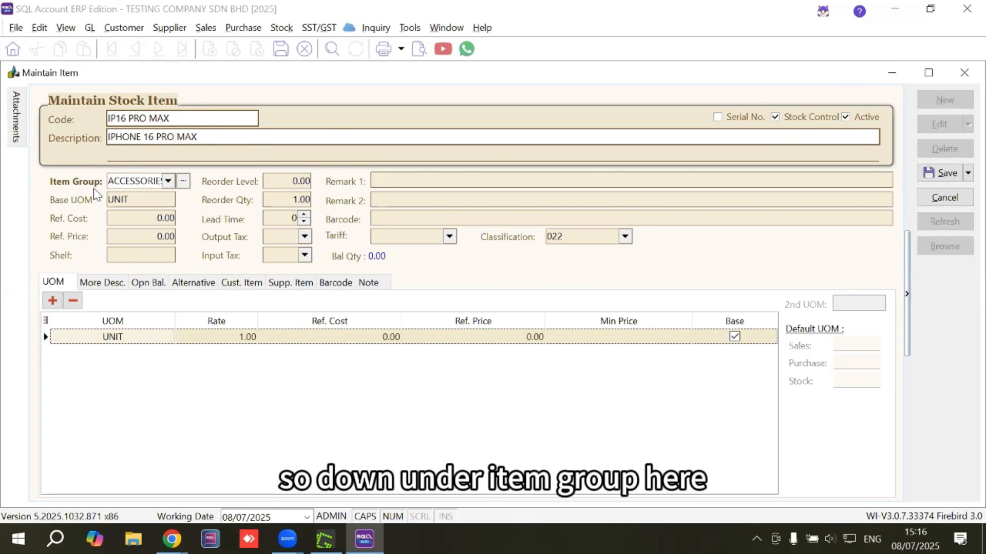
Assign the stock item to the DEVICES item group and set its base UOM to PCS
{"action": "left_click", "coordinate": [149, 182]}
{"action": "left_click", "coordinate": [168, 182]}
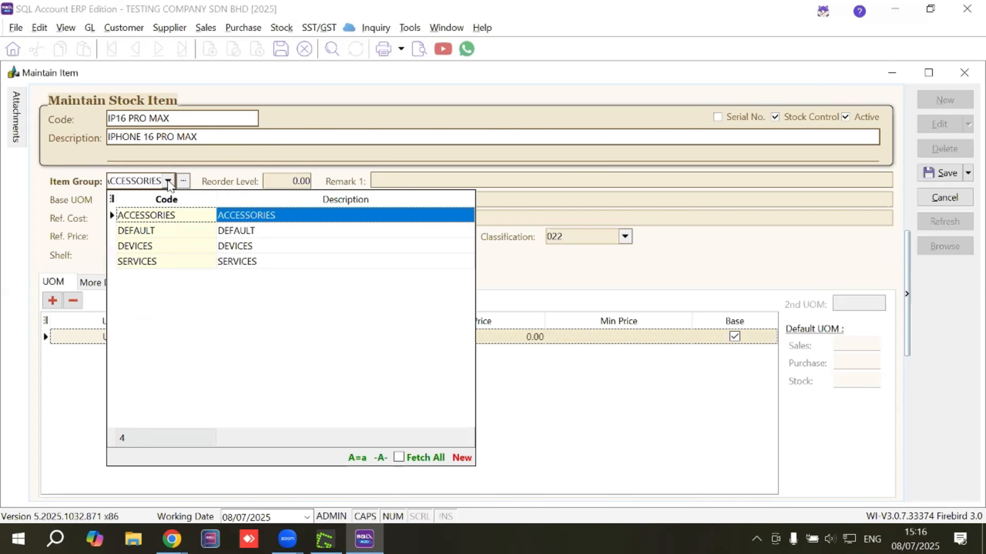
{"action": "left_click", "coordinate": [208, 248]}
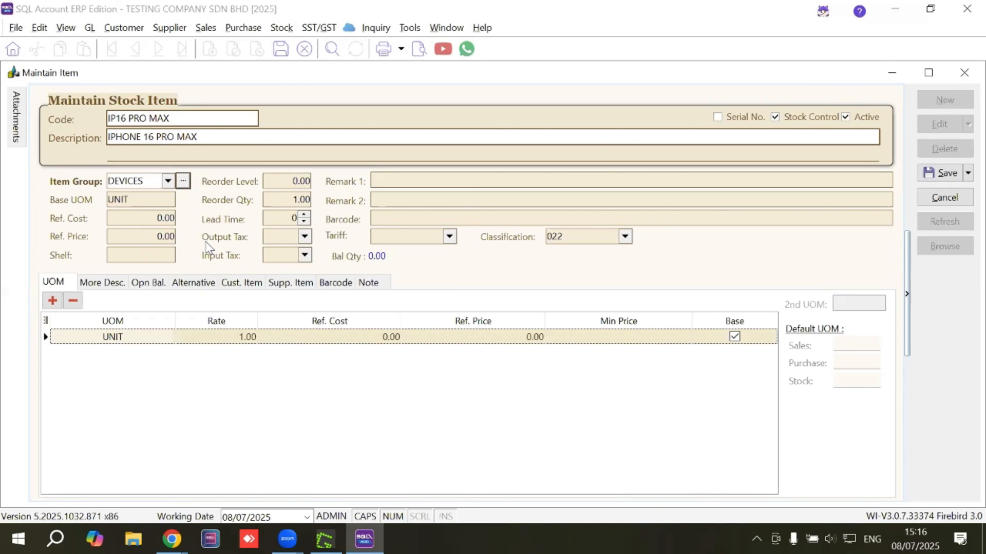
{"action": "left_click", "coordinate": [150, 200]}
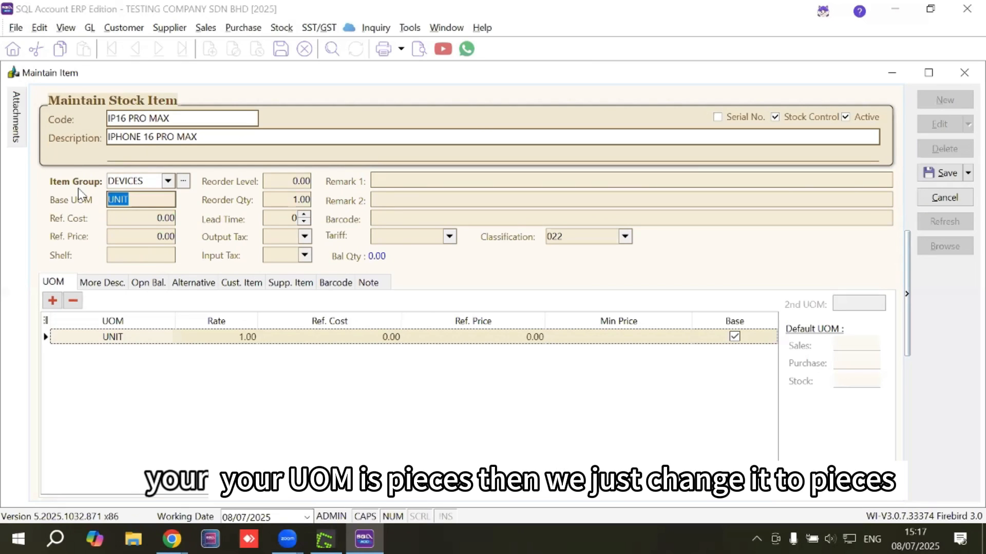
{"action": "type", "text": "PCS"}
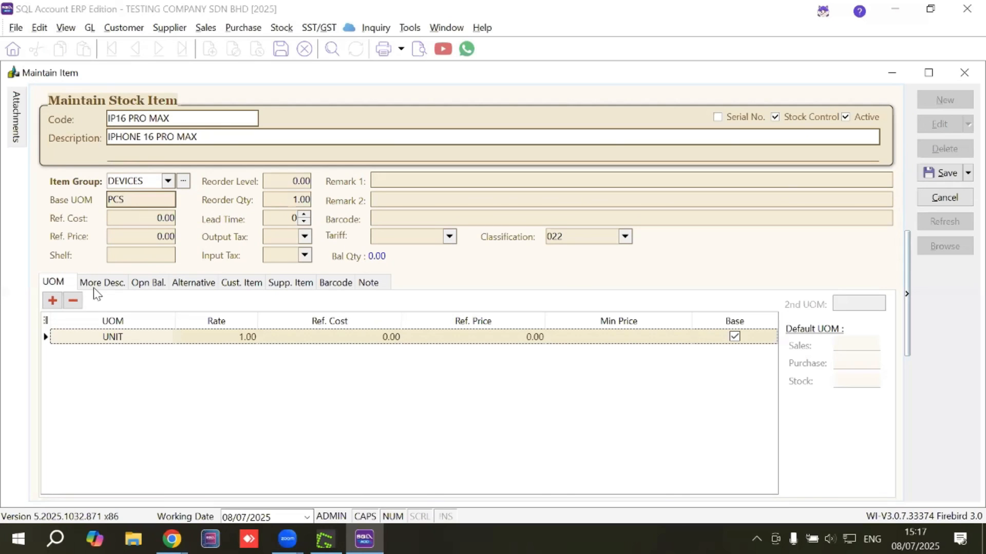
Set the stock item's reference price to 8000
{"action": "left_click", "coordinate": [133, 218]}
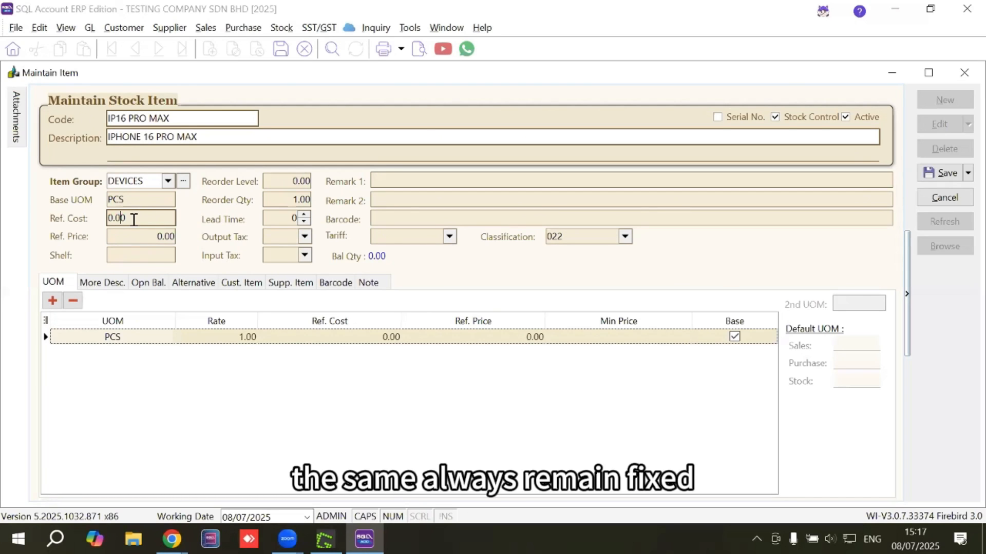
{"action": "left_click_drag", "start_coordinate": [154, 222], "coordinate": [99, 218]}
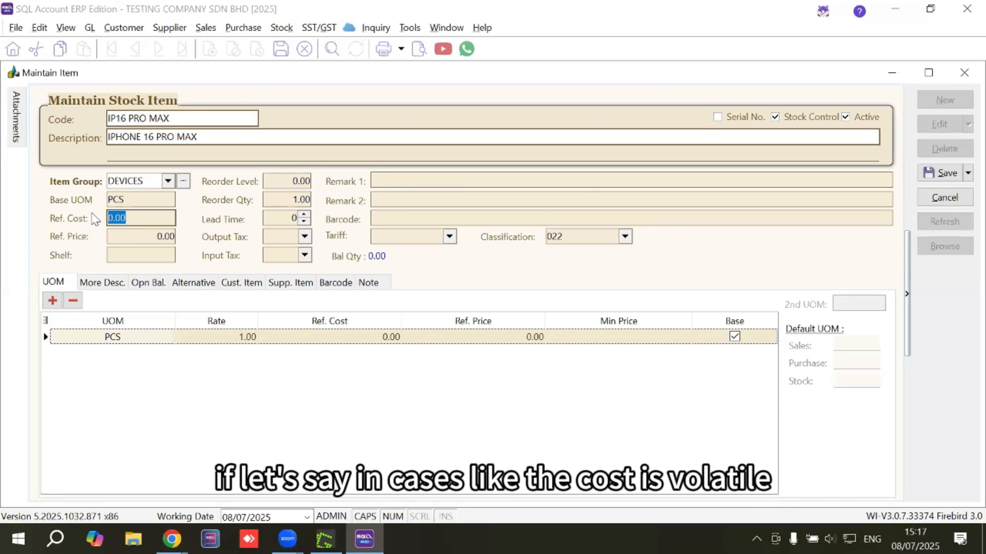
{"action": "left_click", "coordinate": [137, 221]}
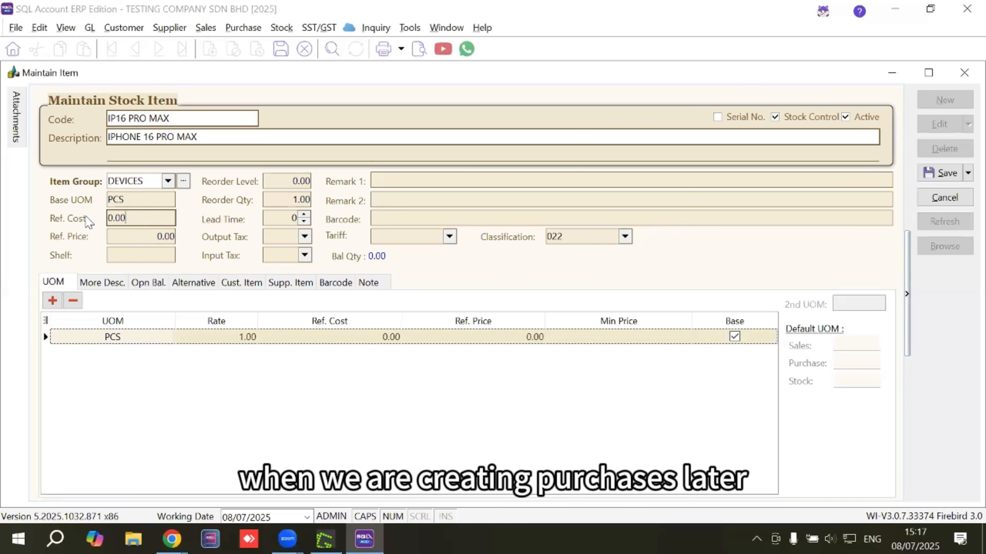
{"action": "left_click", "coordinate": [132, 237]}
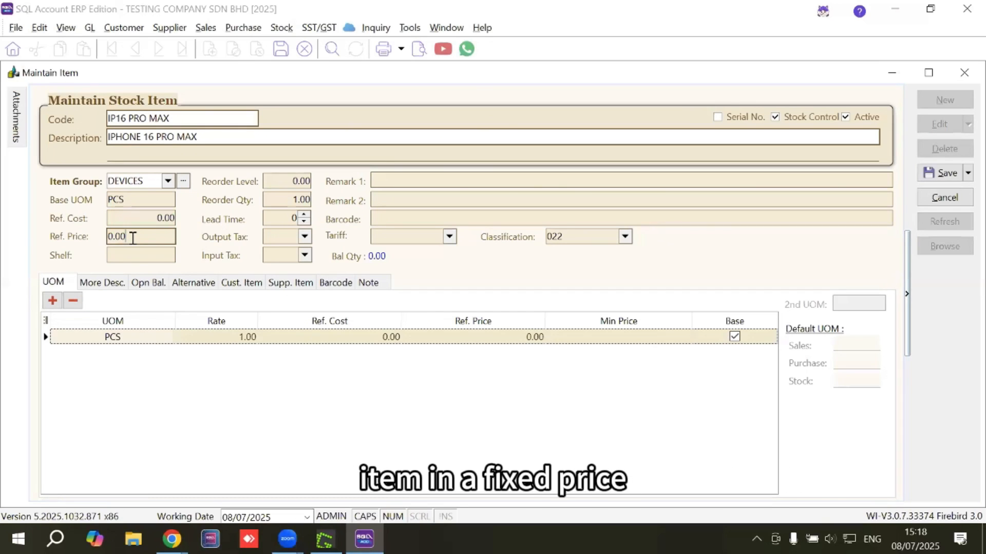
{"action": "left_click_drag", "start_coordinate": [143, 234], "coordinate": [50, 225]}
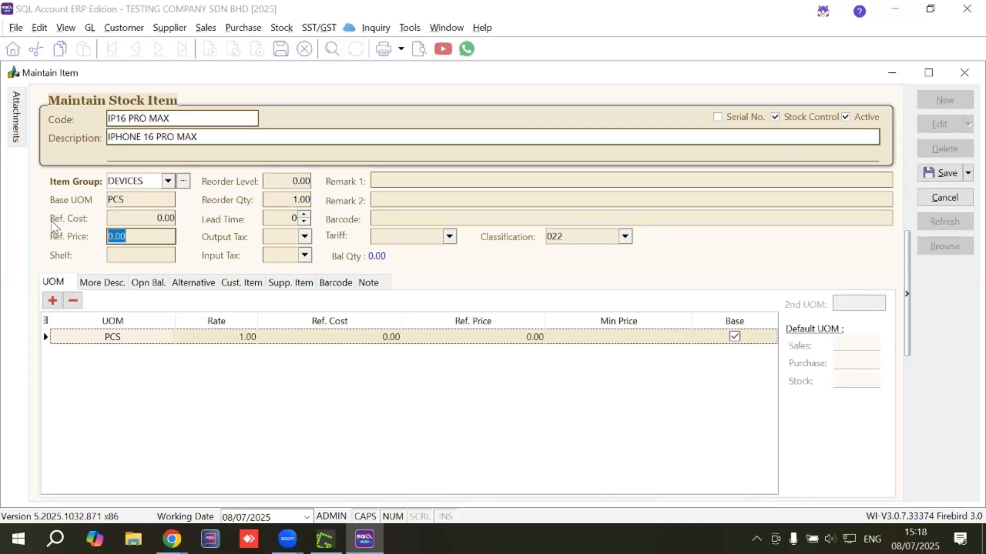
{"action": "type", "text": "8000"}
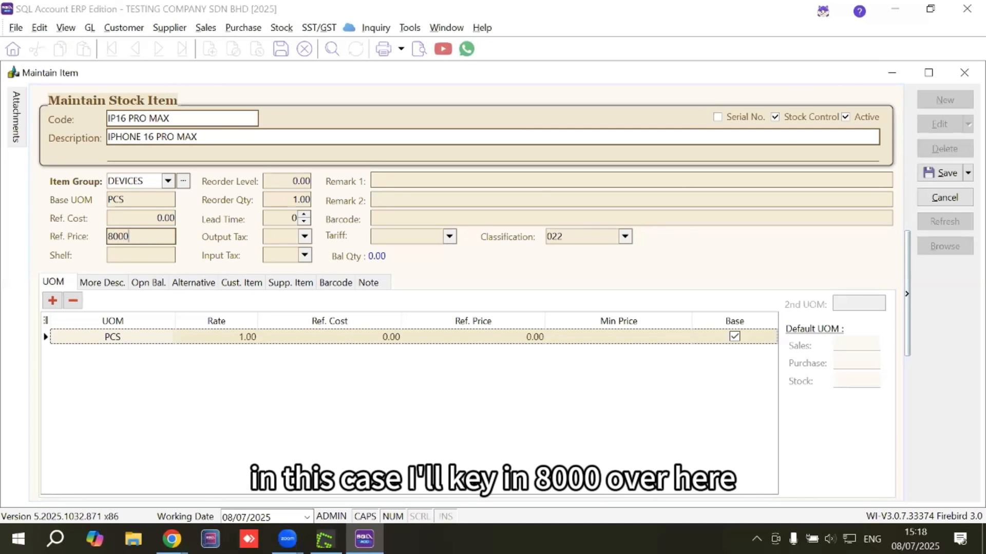
{"action": "left_click", "coordinate": [112, 256]}
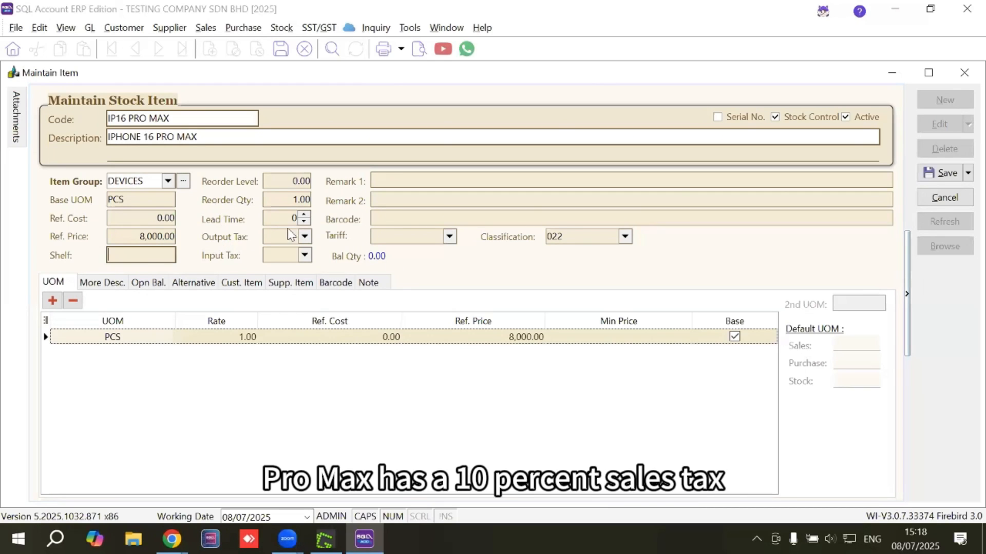
Set the item's default output tax to ST (10%) and its input tax to PST (10%)
{"action": "left_click", "coordinate": [304, 237]}
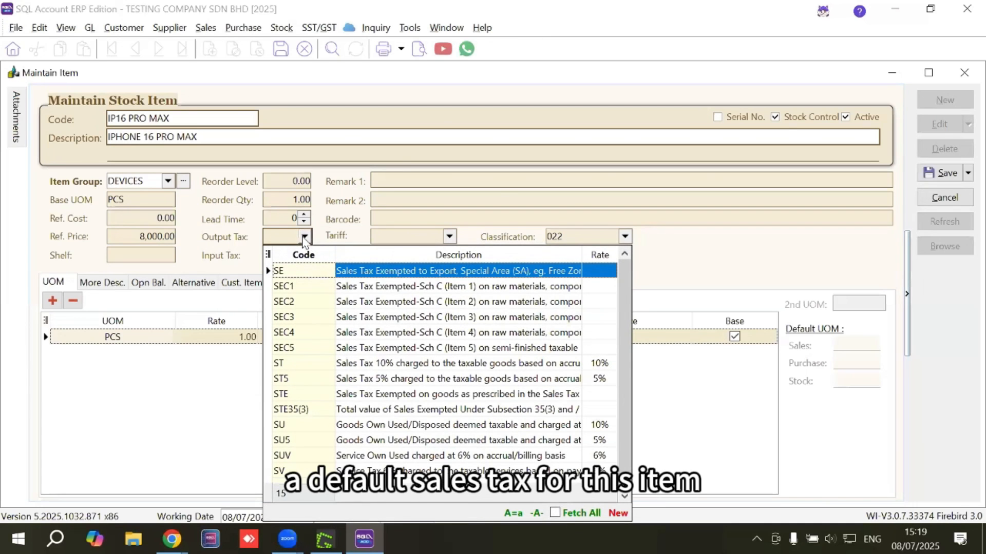
{"action": "left_click", "coordinate": [321, 363]}
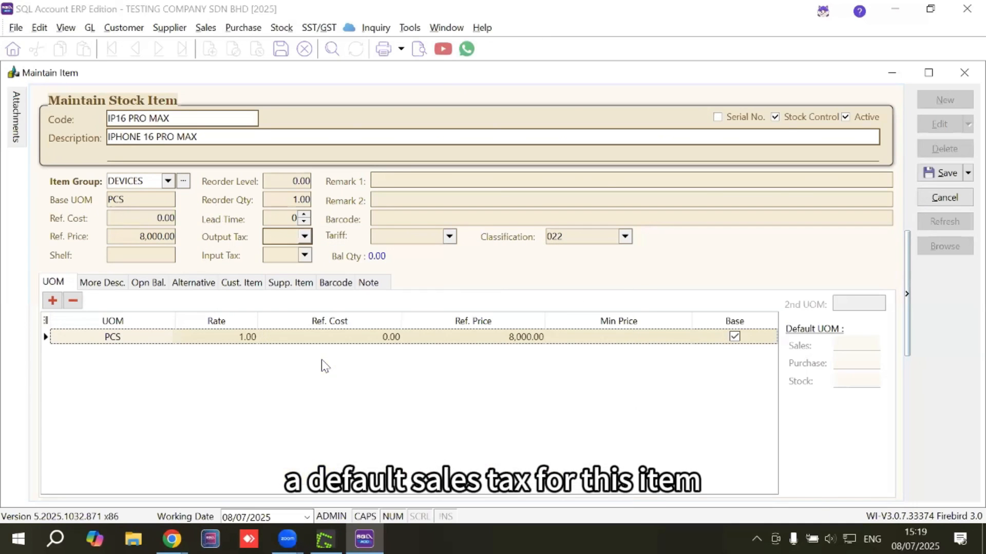
{"action": "left_click", "coordinate": [304, 255]}
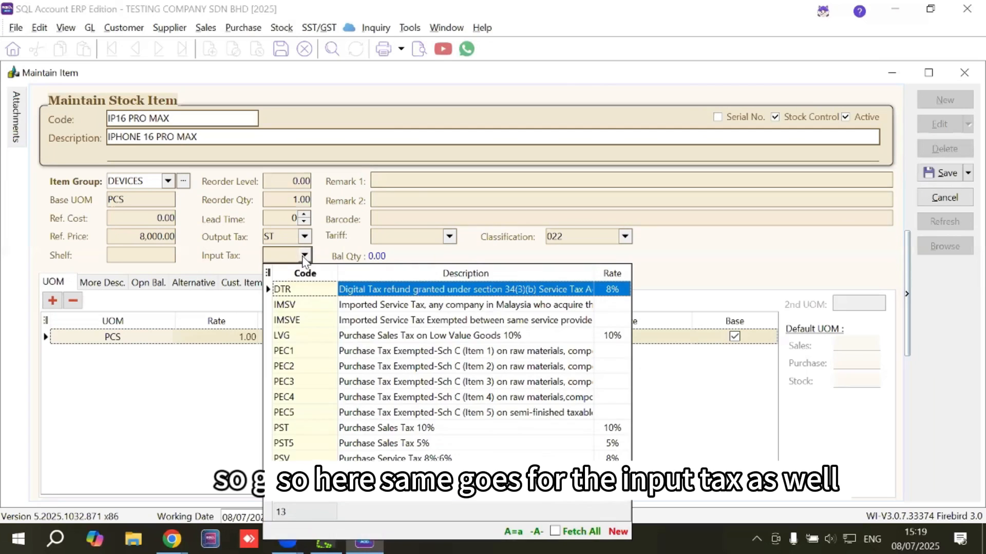
{"action": "left_click", "coordinate": [312, 427]}
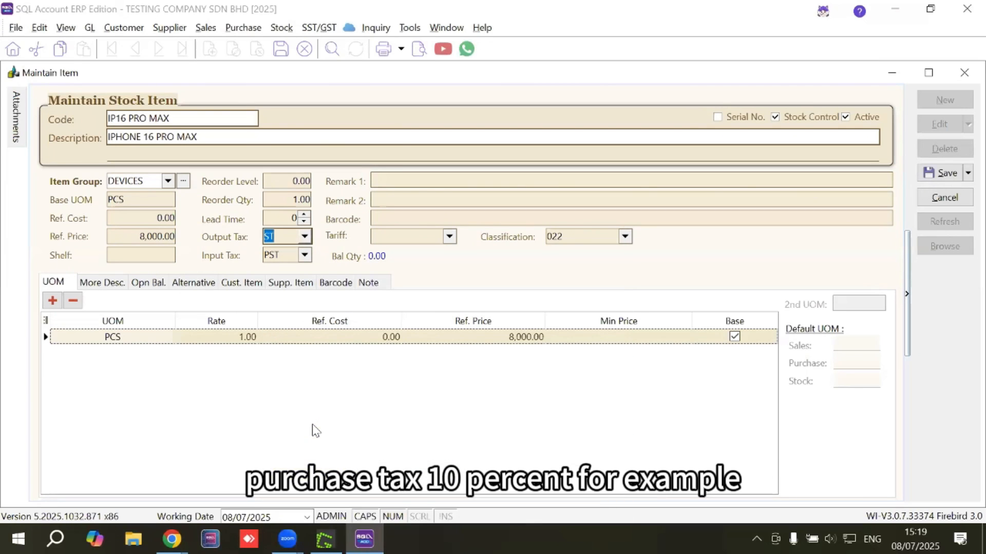
{"action": "left_click", "coordinate": [391, 180]}
{"action": "left_click", "coordinate": [388, 204]}
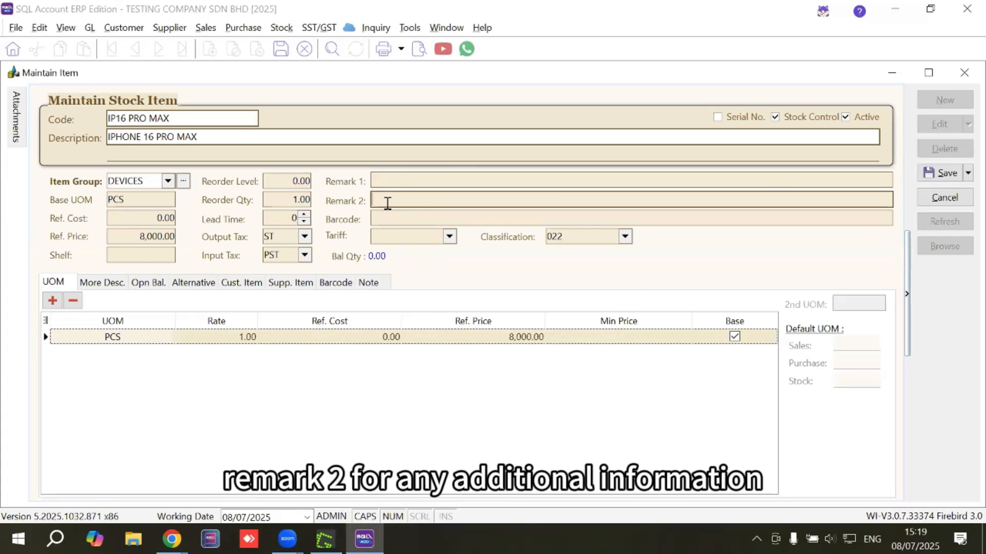
{"action": "left_click", "coordinate": [389, 218]}
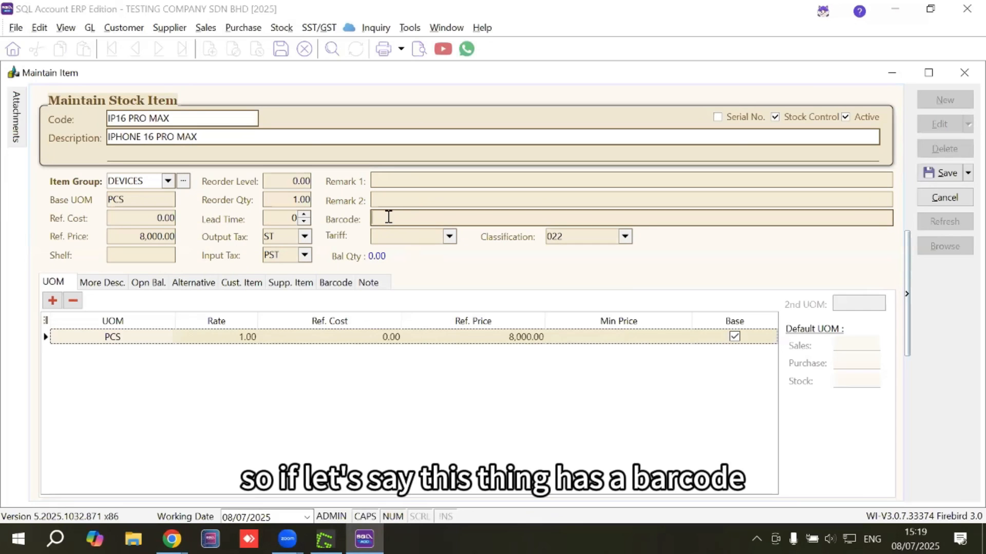
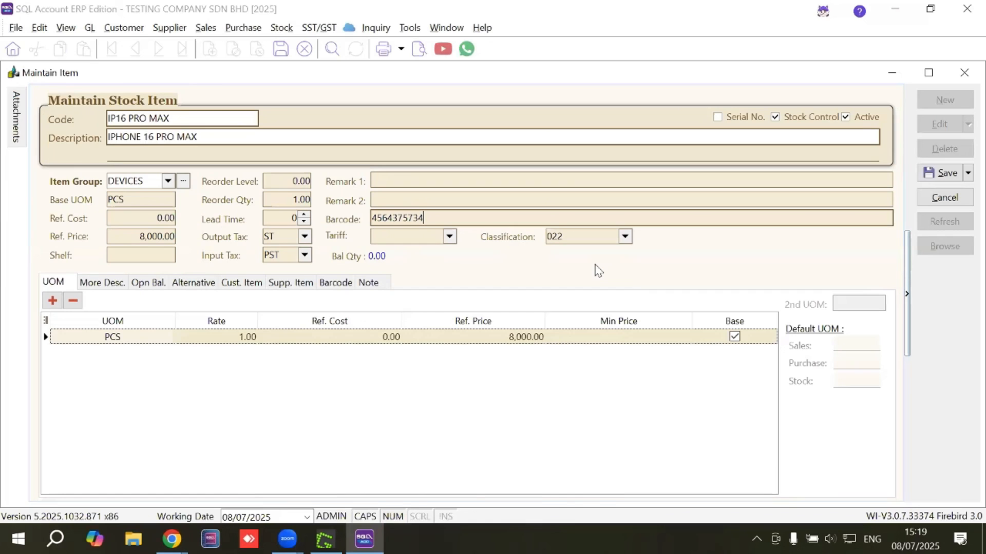
Set the stock item's classification to 003, Computer, smartphone or tablet
{"action": "left_click", "coordinate": [555, 241]}
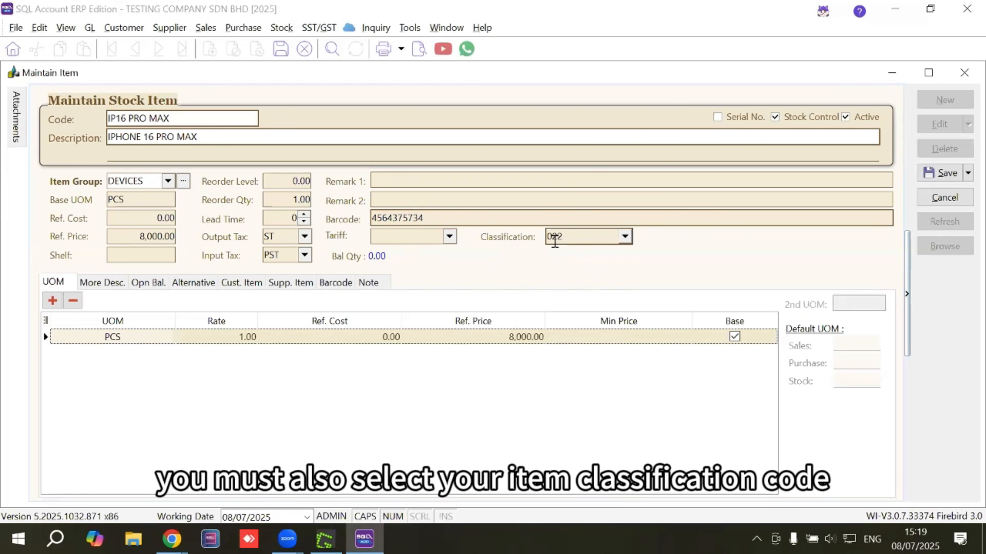
{"action": "left_click", "coordinate": [624, 236]}
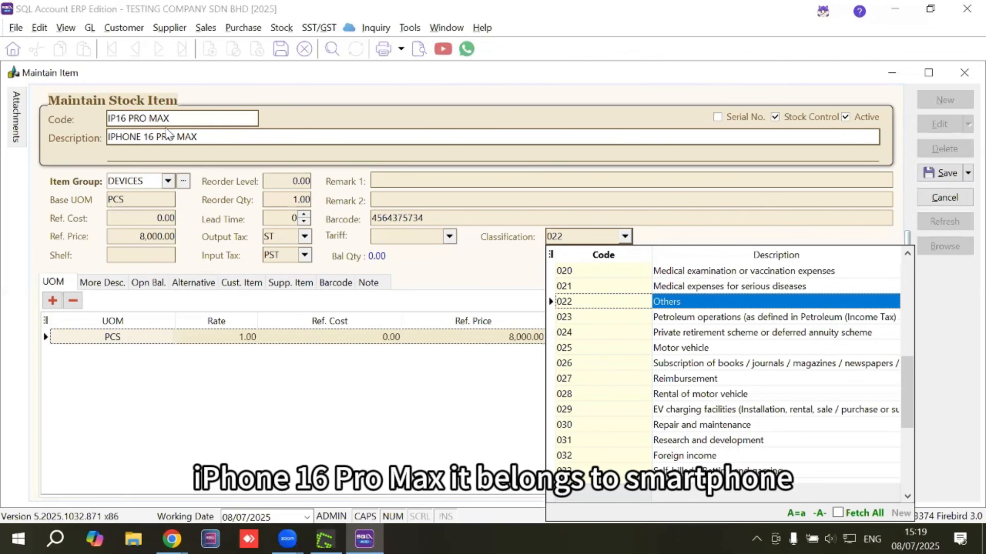
{"action": "scroll", "coordinate": [648, 347], "scroll_direction": "up", "scroll_amount": 4}
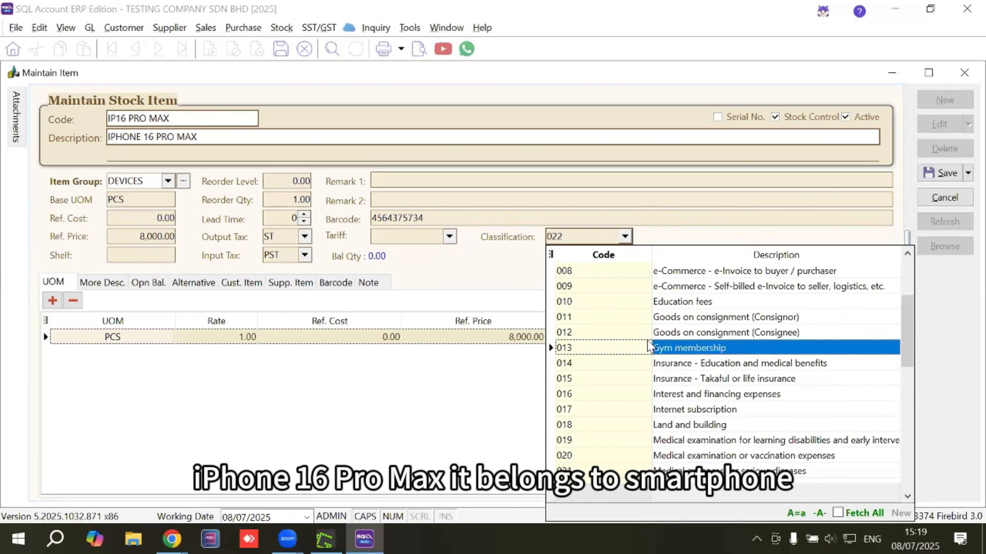
{"action": "scroll", "coordinate": [648, 348], "scroll_direction": "up", "scroll_amount": 3}
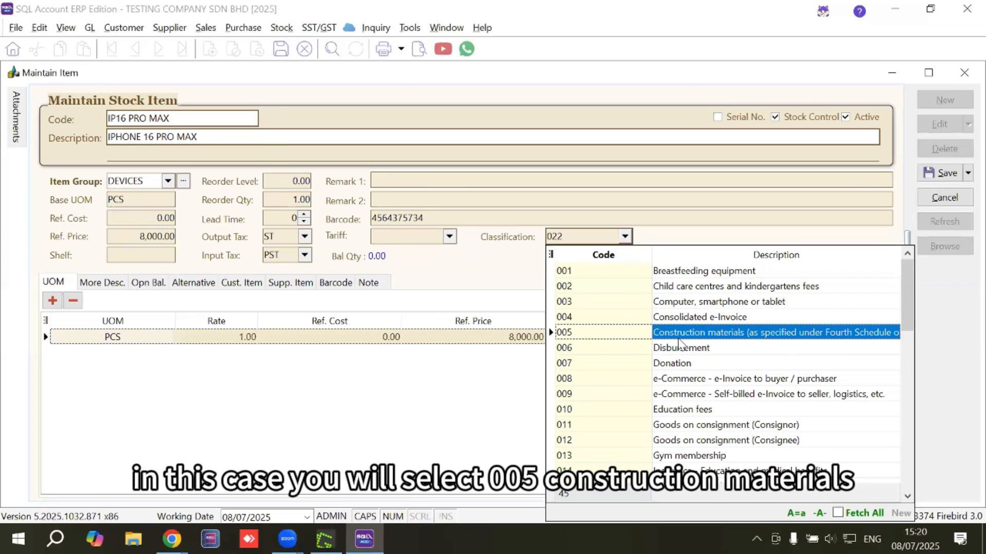
{"action": "left_click", "coordinate": [678, 302]}
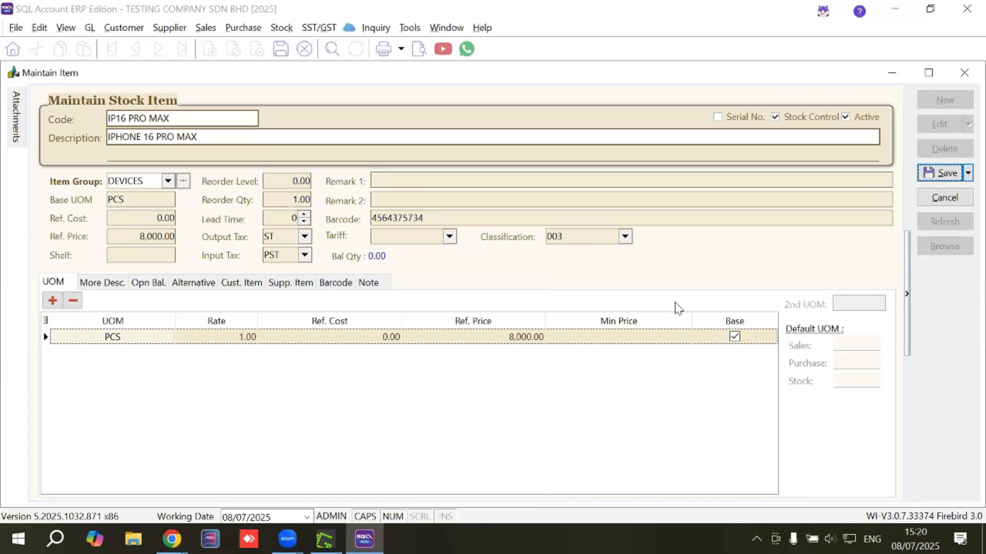
{"action": "left_click", "coordinate": [624, 237]}
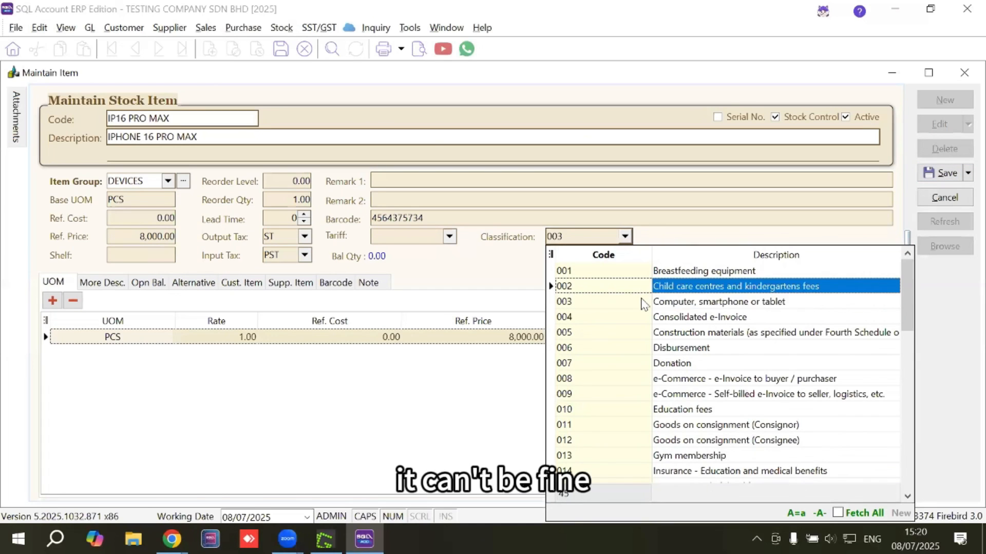
{"action": "scroll", "coordinate": [642, 308], "scroll_direction": "down", "scroll_amount": 1}
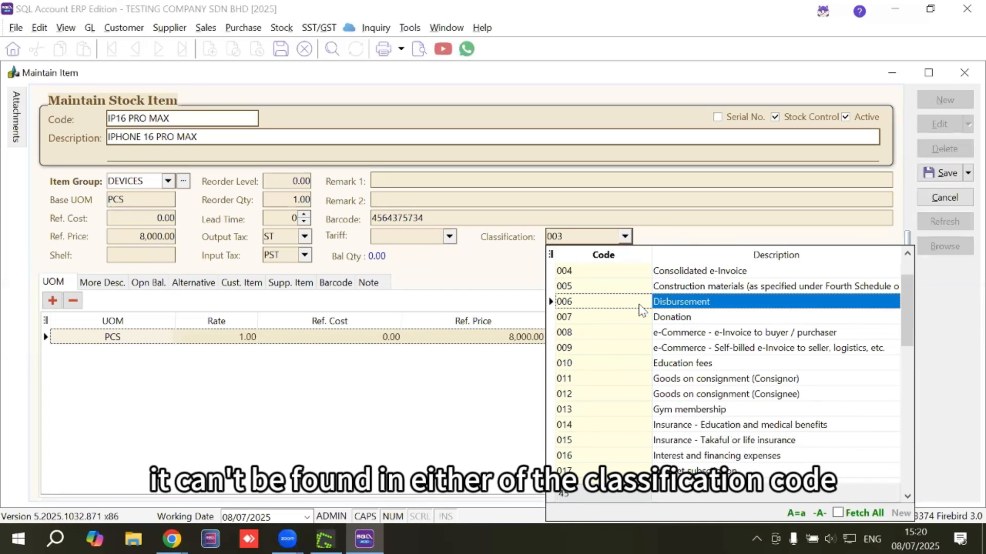
{"action": "scroll", "coordinate": [636, 335], "scroll_direction": "down", "scroll_amount": 5}
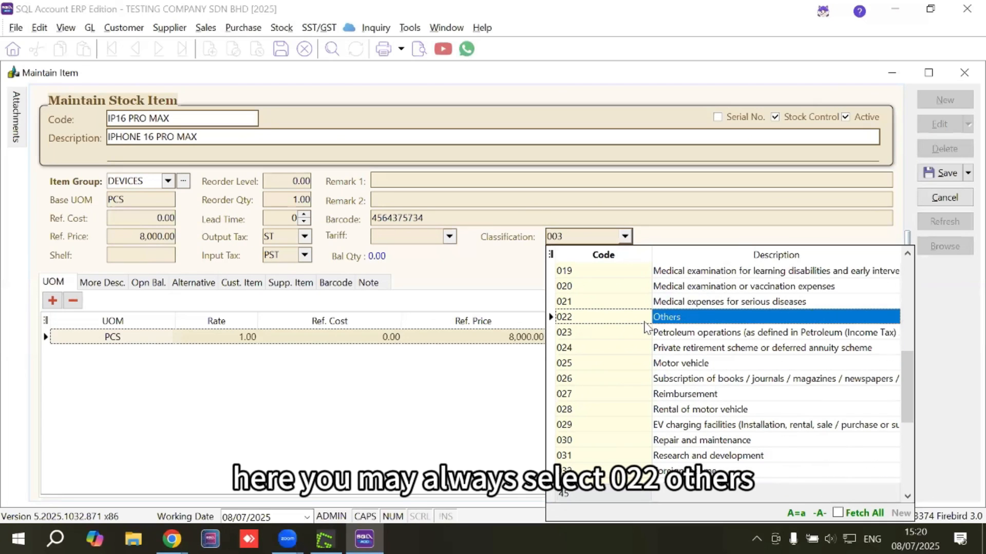
{"action": "left_click", "coordinate": [526, 295]}
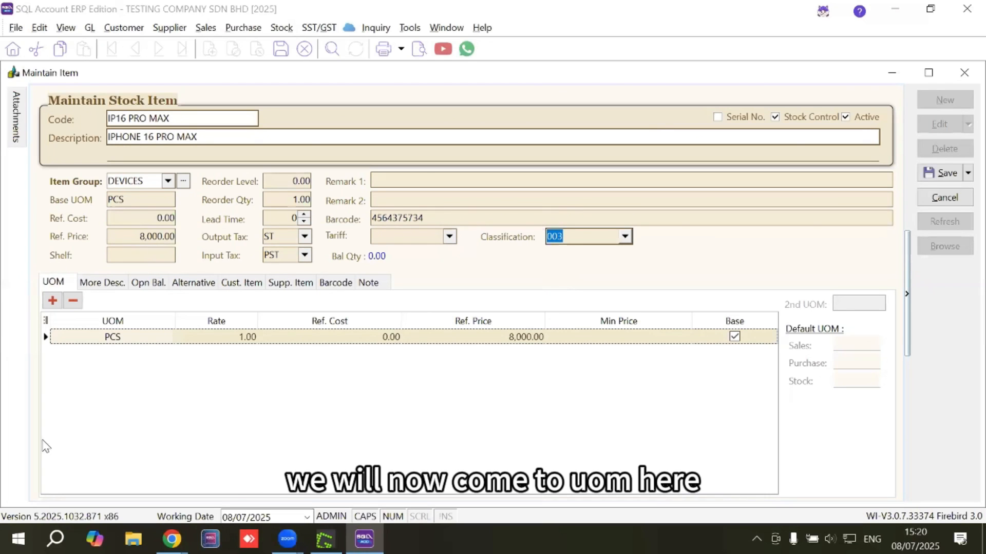
Add a second unit of measure named CARTON to the item with a rate of 10
{"action": "left_click", "coordinate": [99, 336]}
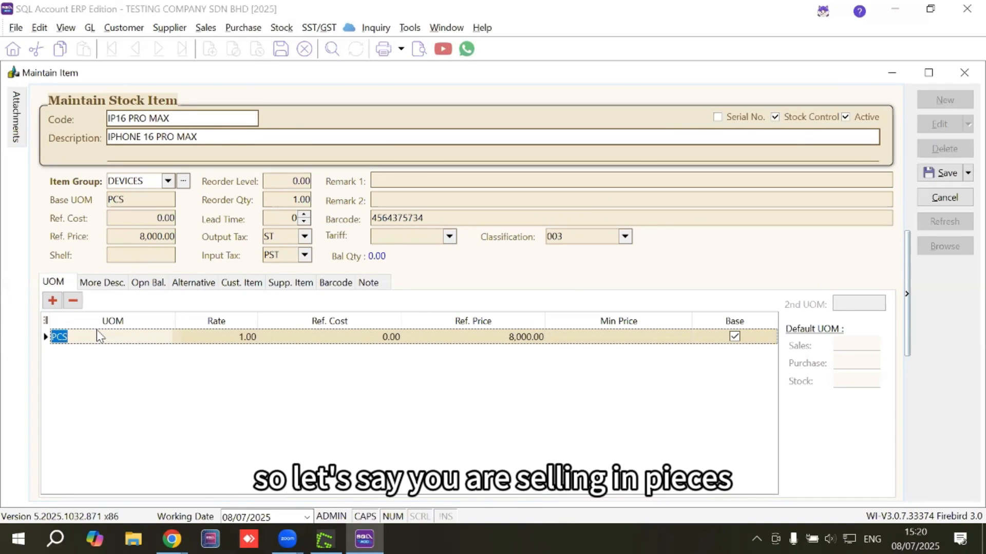
{"action": "left_click", "coordinate": [84, 336]}
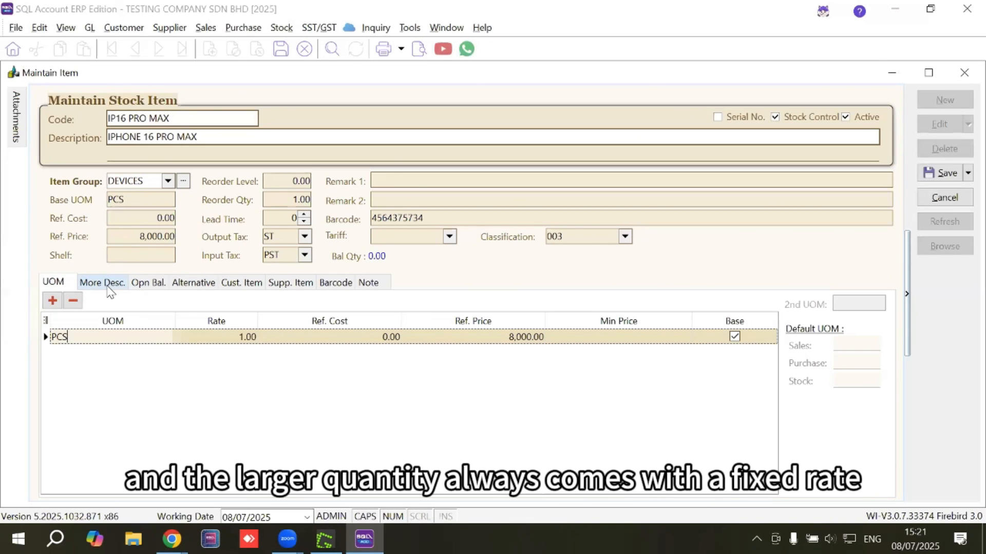
{"action": "left_click", "coordinate": [51, 300]}
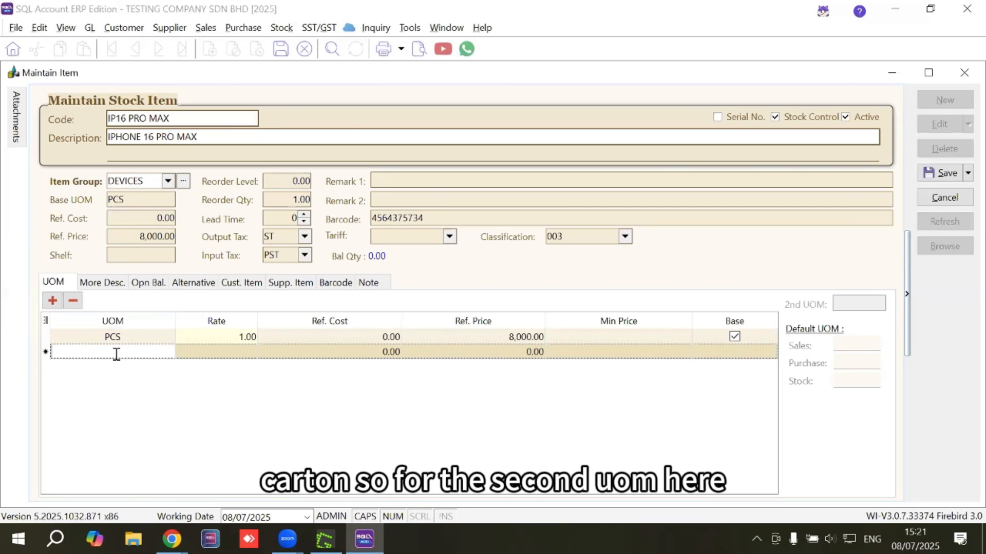
{"action": "type", "text": "CARTON"}
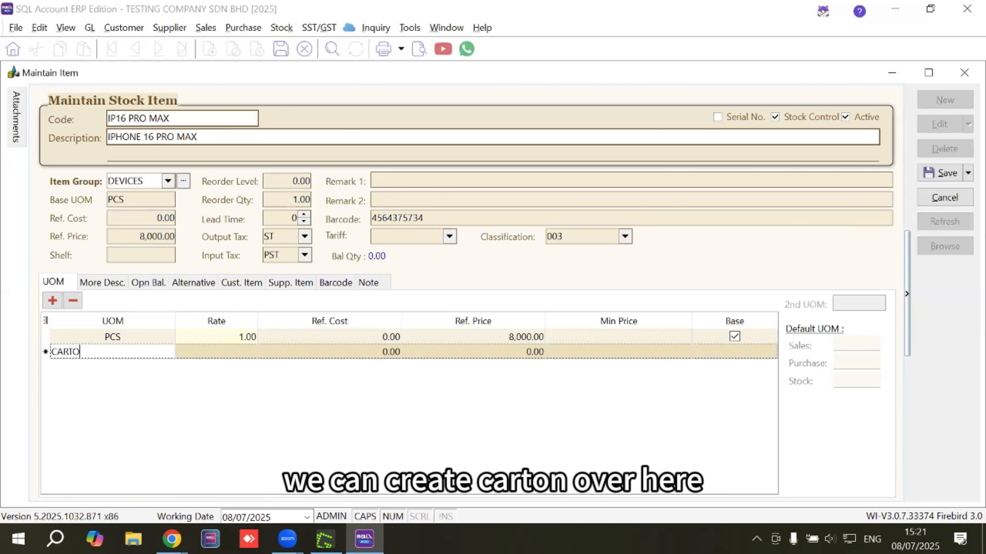
{"action": "left_click", "coordinate": [218, 351]}
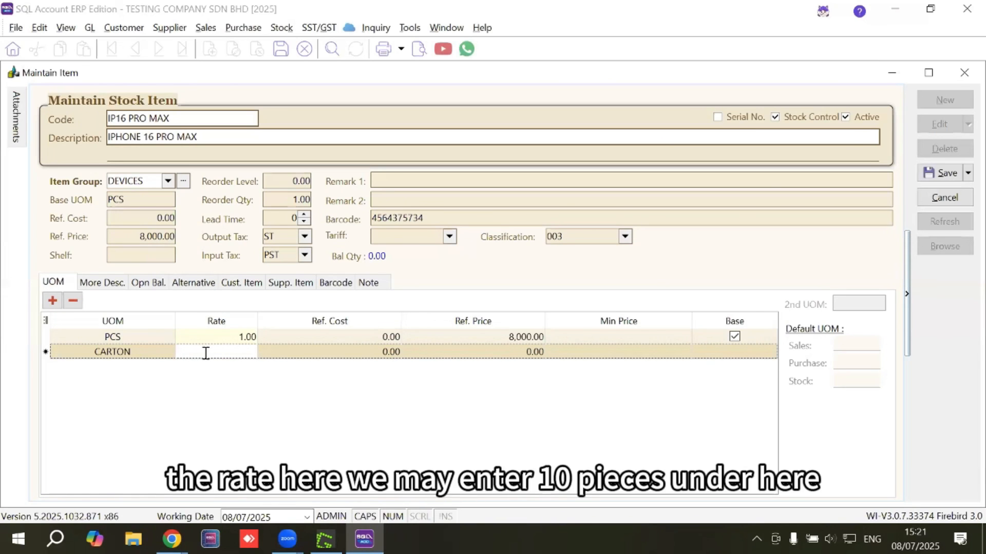
{"action": "type", "text": "10"}
{"action": "left_click", "coordinate": [138, 369]}
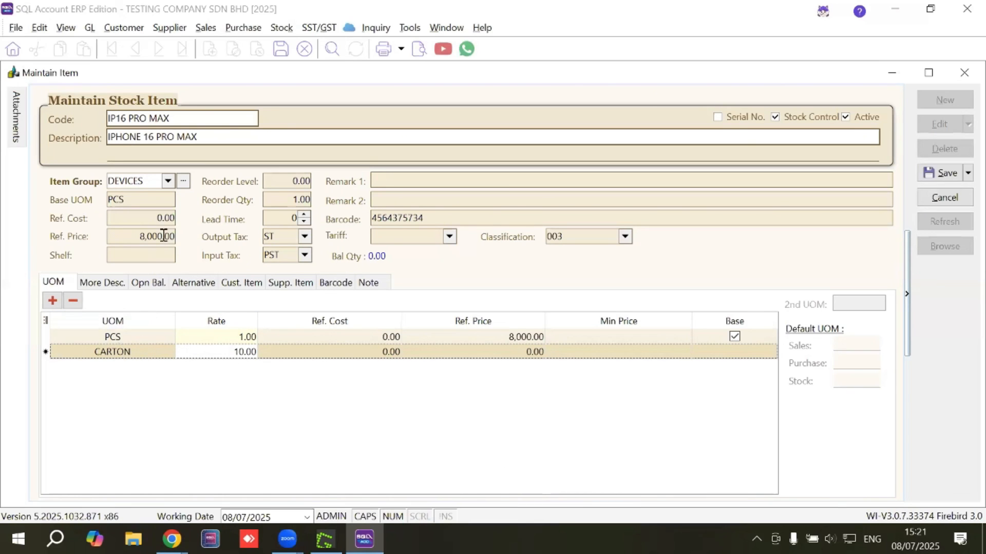
Enter STORAGE 1TB and, below it, WARRANTY PERIOD 2 YEARS as the item's additional description
{"action": "left_click", "coordinate": [108, 281]}
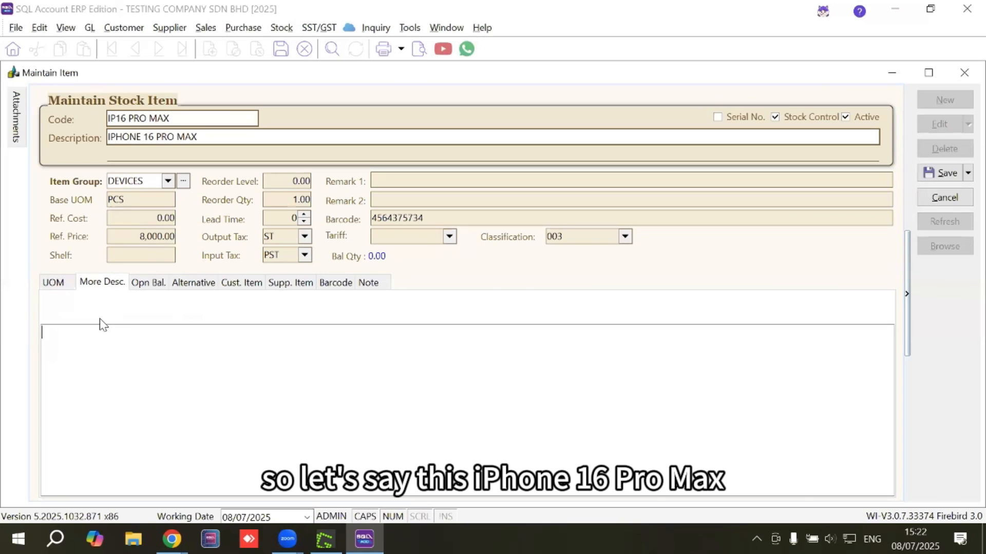
{"action": "type", "text": "SOTRA"}
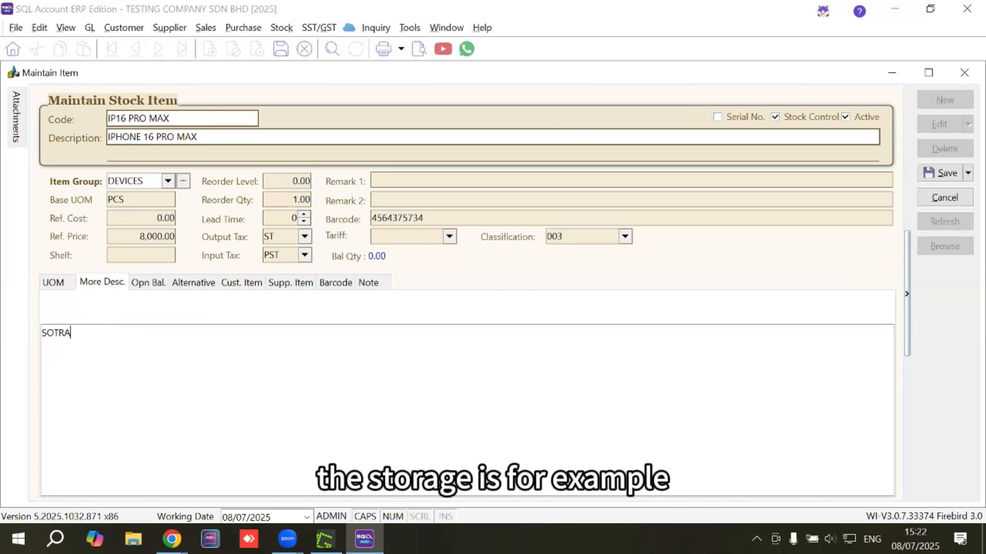
{"action": "key", "text": "BackSpace"}
{"action": "key", "text": "BackSpace"}
{"action": "key", "text": "BackSpace"}
{"action": "key", "text": "BackSpace"}
{"action": "type", "text": "RO"}
{"action": "key", "text": "BackSpace"}
{"action": "key", "text": "BackSpace"}
{"action": "type", "text": "TO"}
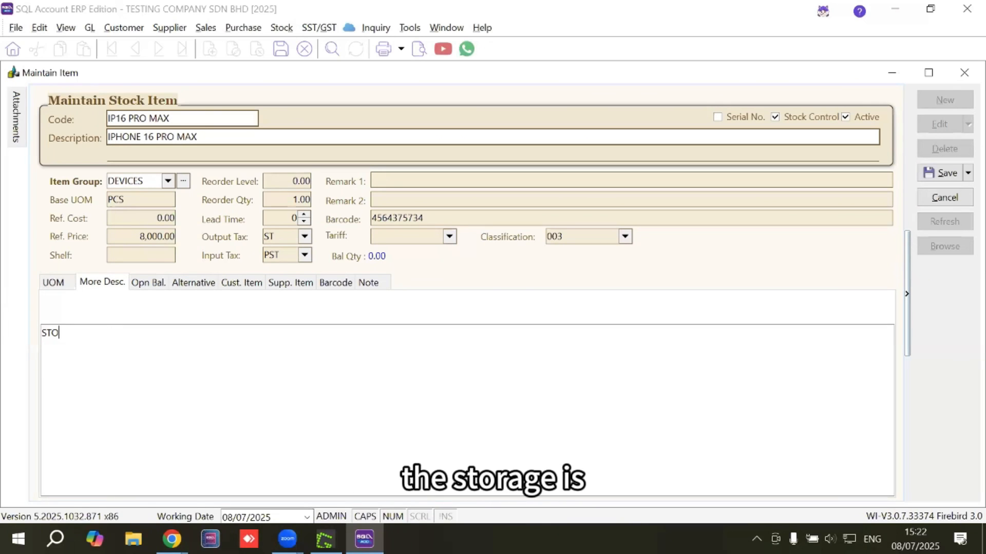
{"action": "type", "text": "RAGE 1TB"}
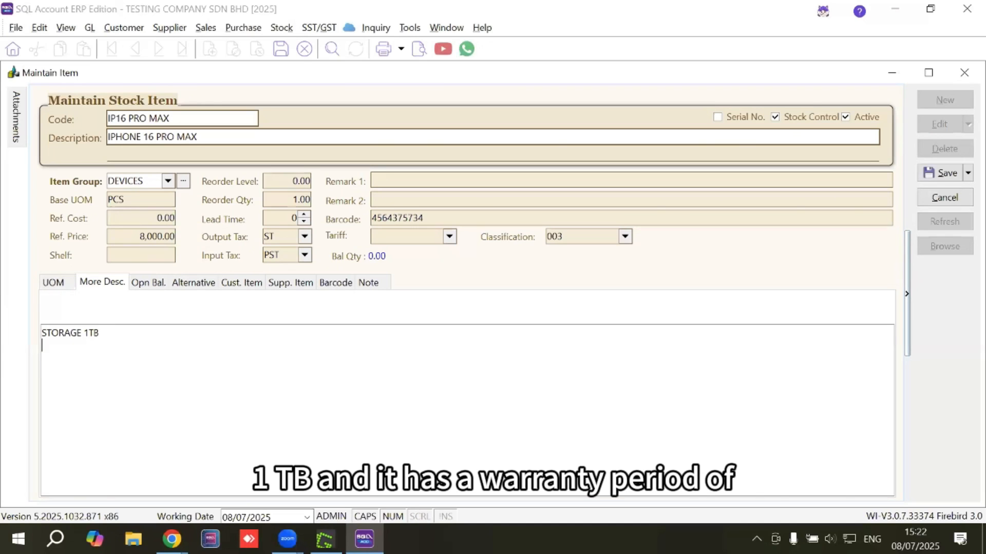
{"action": "key", "text": "Return"}
{"action": "type", "text": "WARRANTY PERIOD 2 YEARS"}
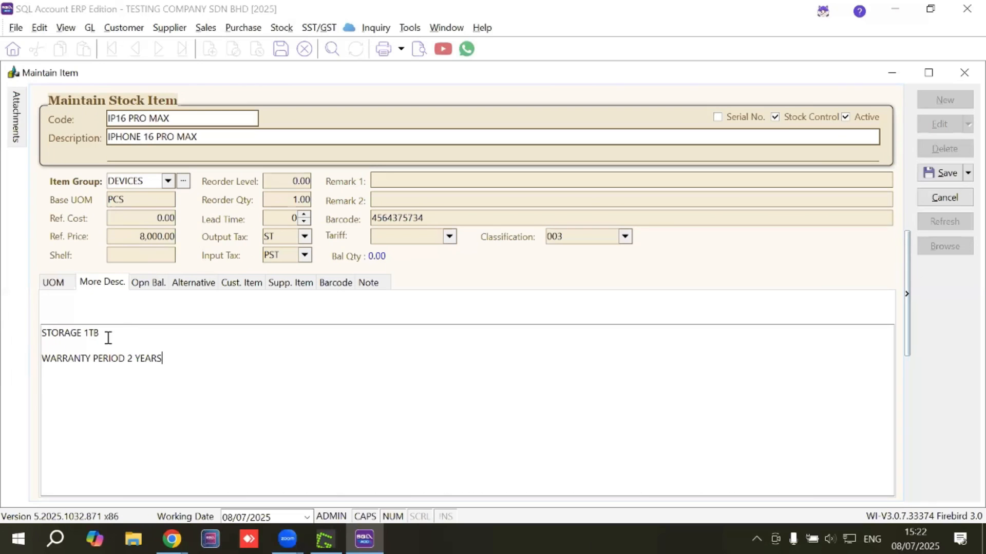
Enter the item's opening balance with a quantity of 5 and a unit cost of 6000
{"action": "left_click", "coordinate": [149, 284]}
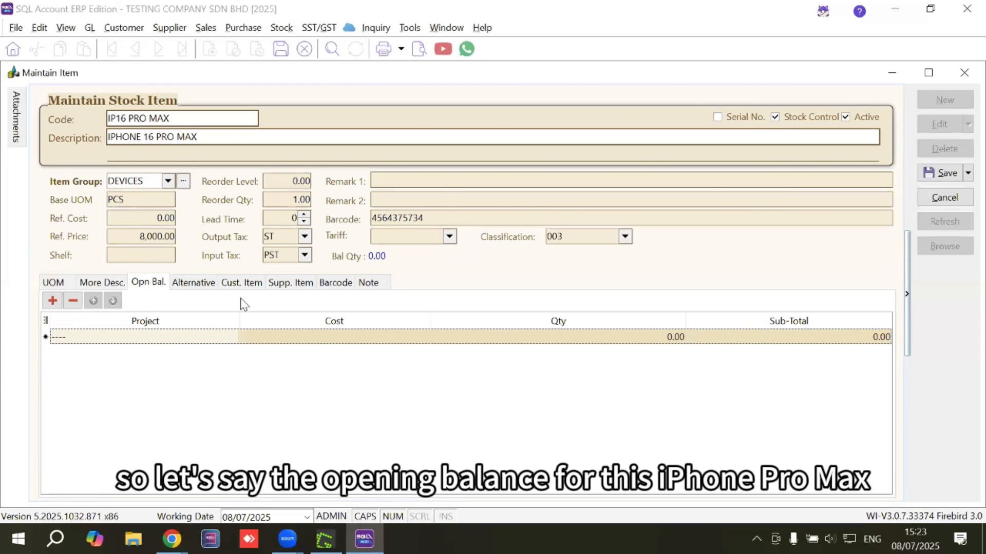
{"action": "left_click", "coordinate": [631, 342]}
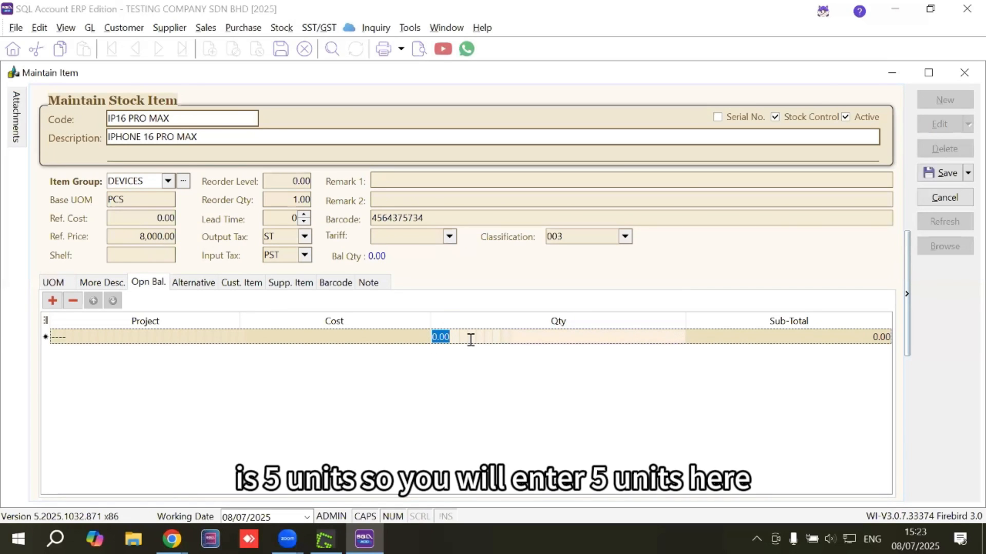
{"action": "type", "text": "5"}
{"action": "left_click", "coordinate": [468, 363]}
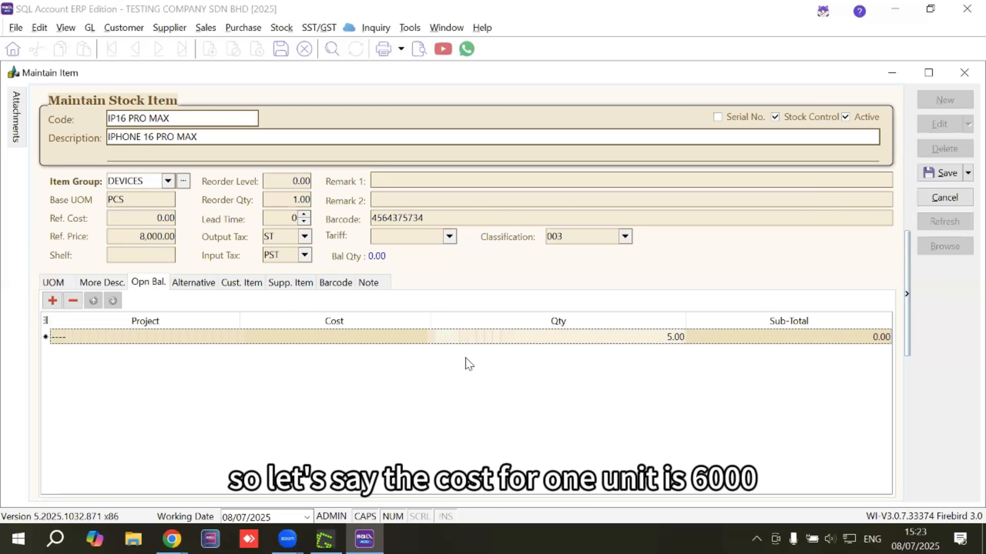
{"action": "left_click", "coordinate": [389, 341]}
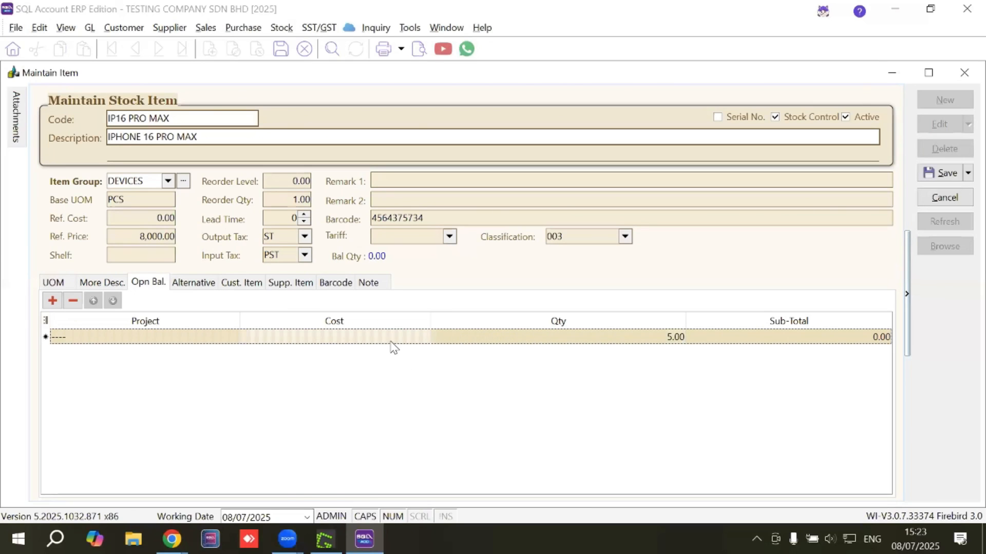
{"action": "type", "text": "6000"}
{"action": "key", "text": "Tab"}
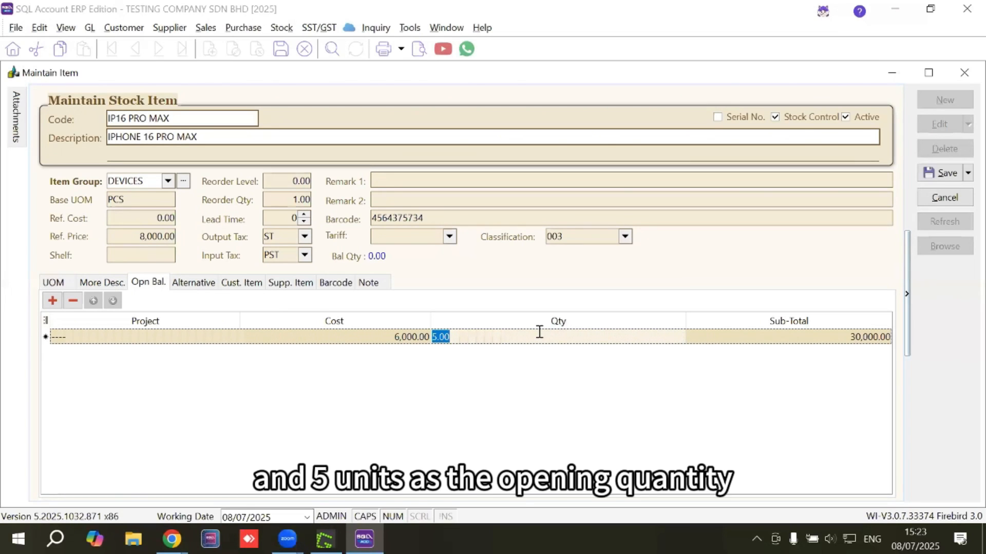
Add a customer-specific item entry for AIRASIA BERHAD to the stock item
{"action": "left_click", "coordinate": [233, 287]}
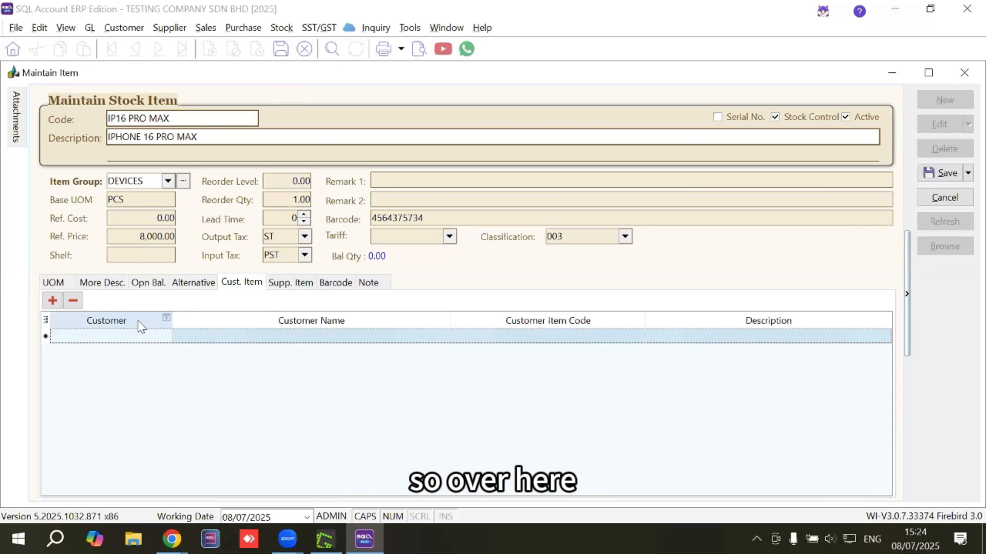
{"action": "left_click", "coordinate": [165, 338]}
{"action": "left_click", "coordinate": [165, 336]}
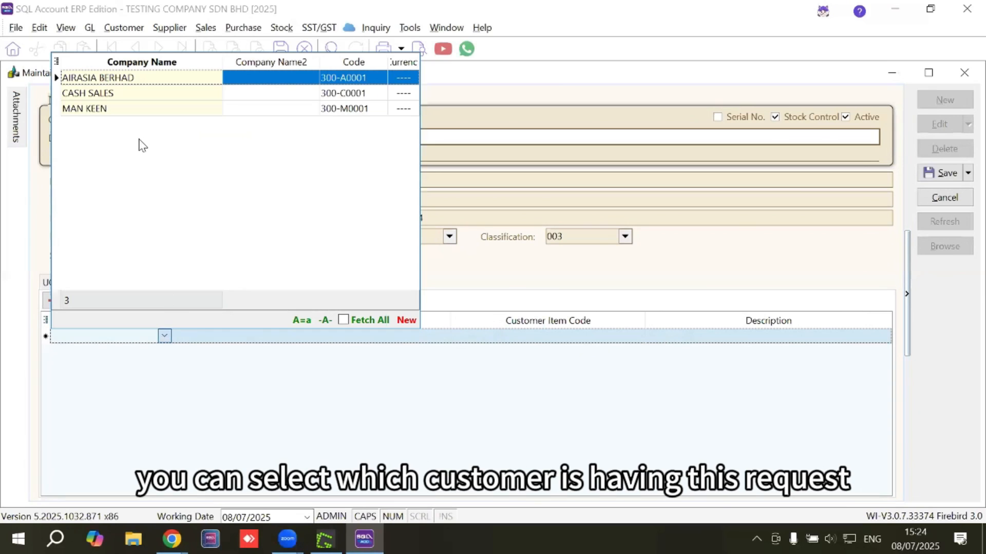
{"action": "left_click", "coordinate": [86, 78]}
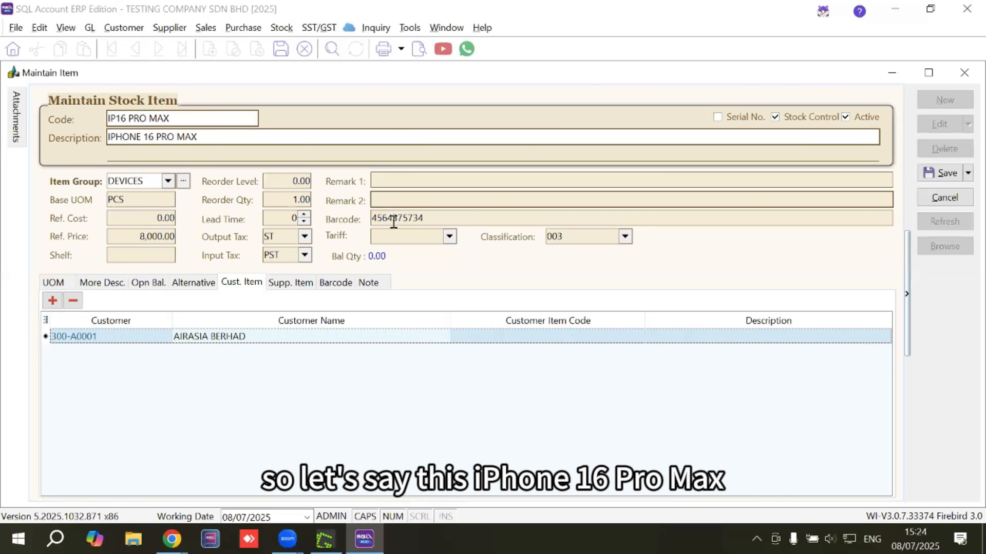
Give the AIRASIA BERHAD entry the customer item code 75437543 and the description IPHONE 16 PM
{"action": "left_click", "coordinate": [512, 337]}
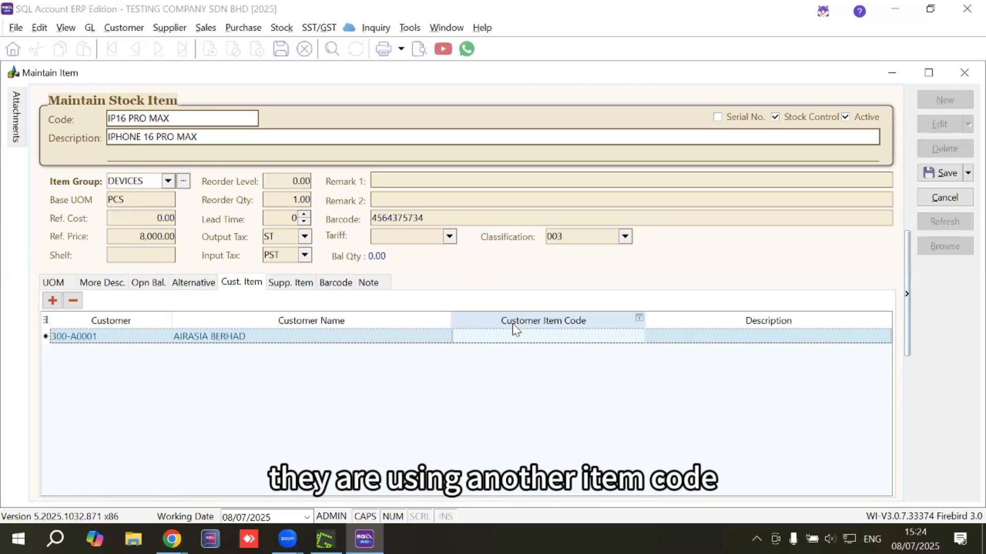
{"action": "type", "text": "75437543"}
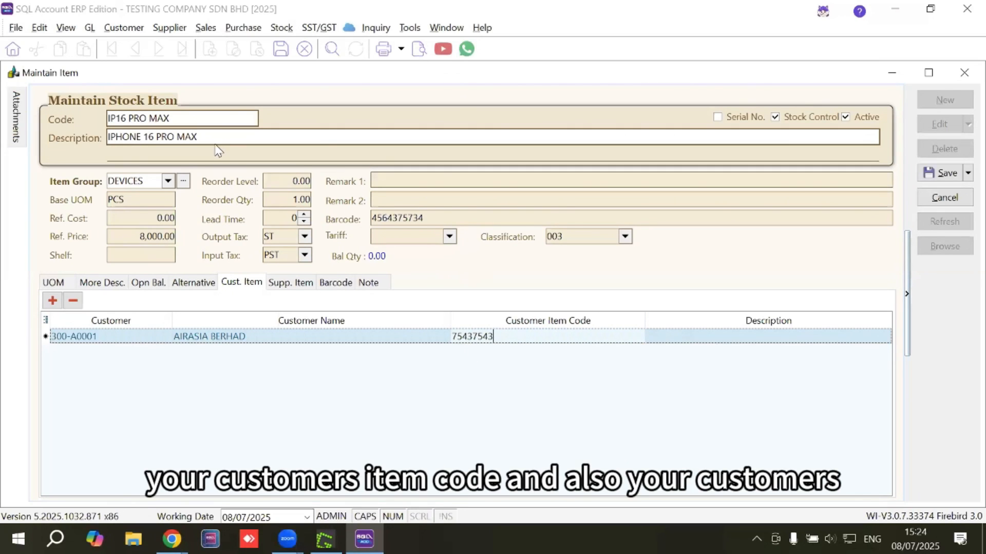
{"action": "key", "text": "Tab"}
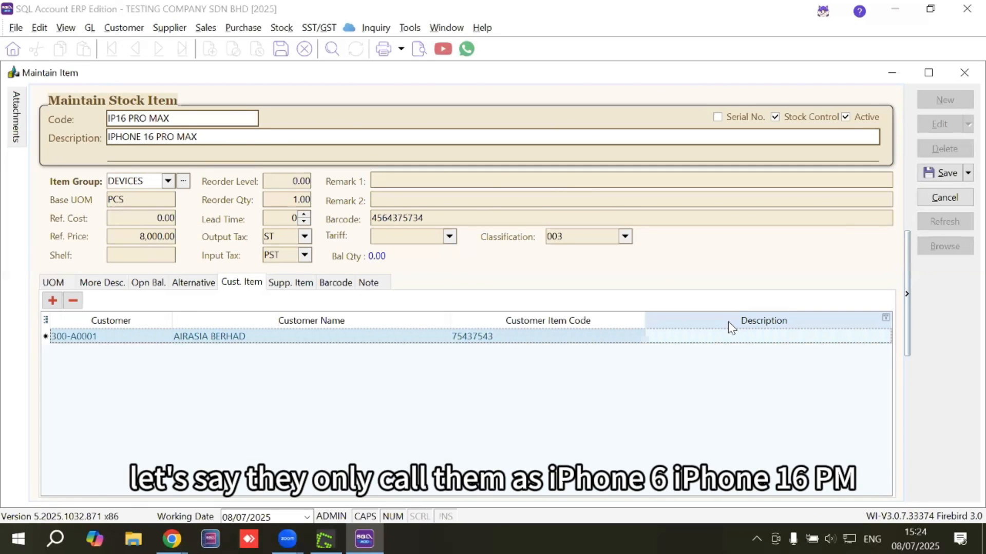
{"action": "type", "text": "IPHONE 16 PM"}
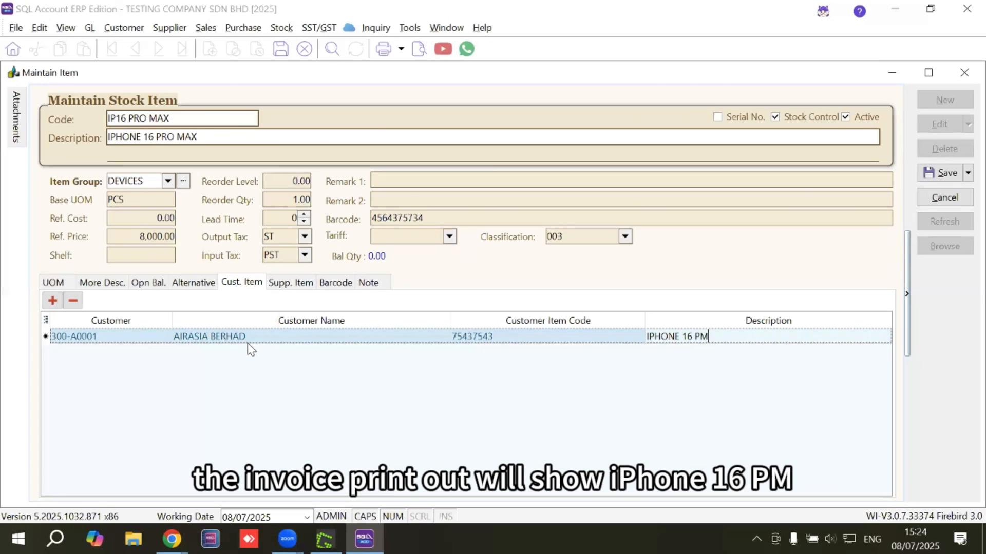
{"action": "left_click", "coordinate": [660, 337]}
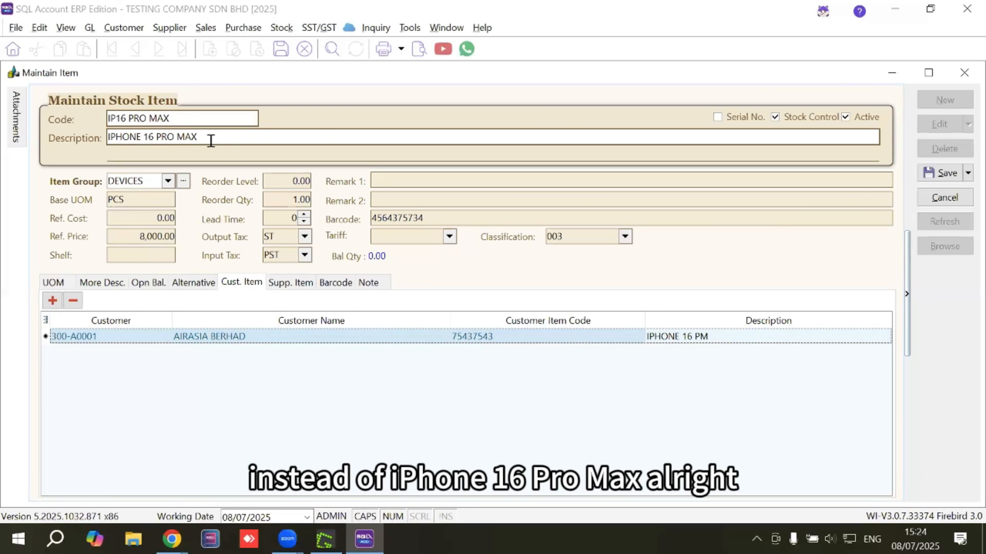
Add a supplier-specific item entry for ABC SDN BHD with supplier item code 123 and description I19PM
{"action": "left_click", "coordinate": [290, 284]}
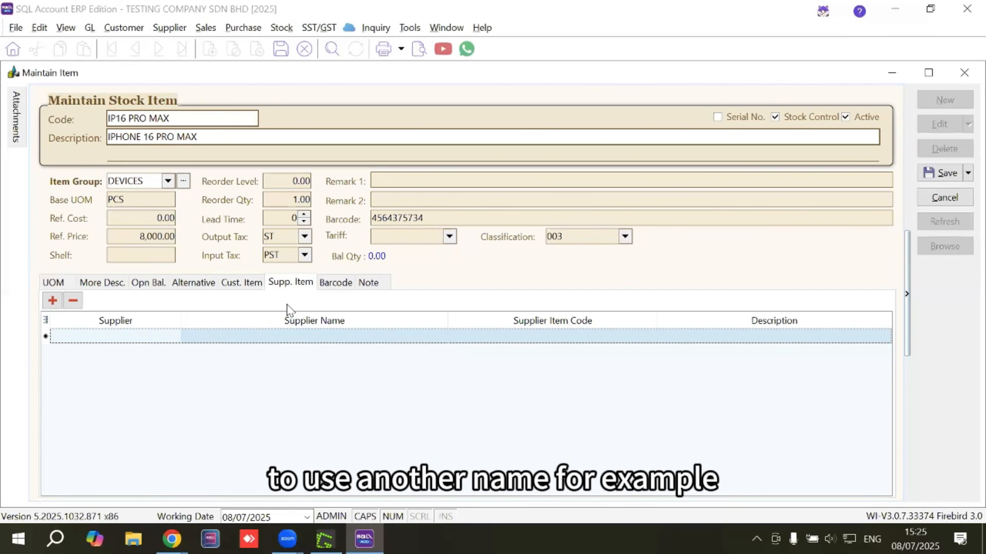
{"action": "left_click", "coordinate": [172, 341]}
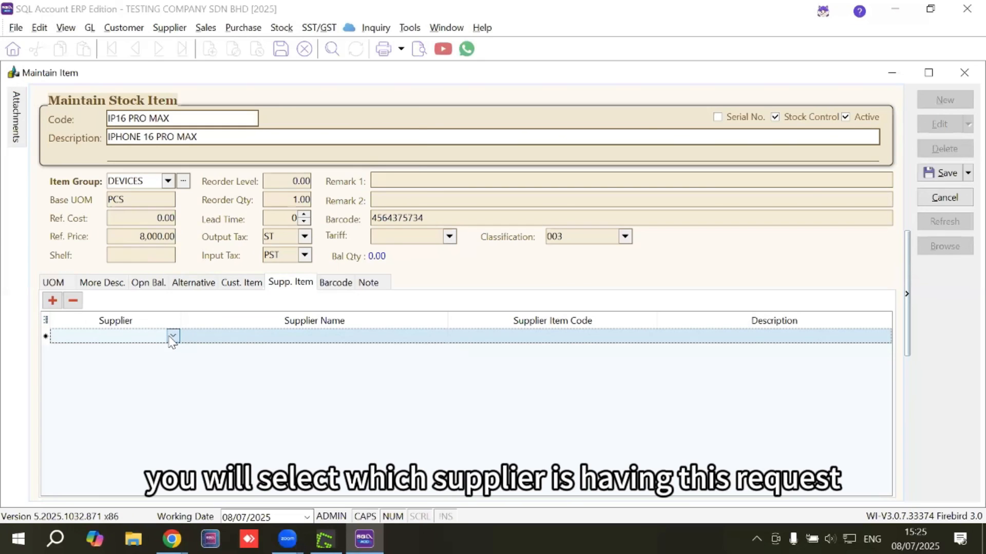
{"action": "left_click", "coordinate": [172, 338]}
{"action": "left_click", "coordinate": [143, 87]}
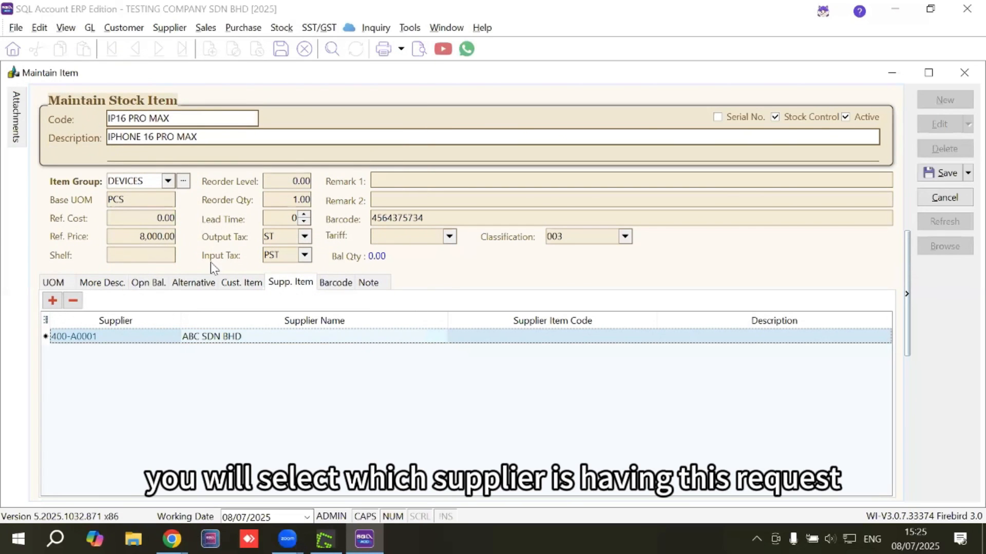
{"action": "left_click", "coordinate": [488, 339]}
{"action": "type", "text": "123"}
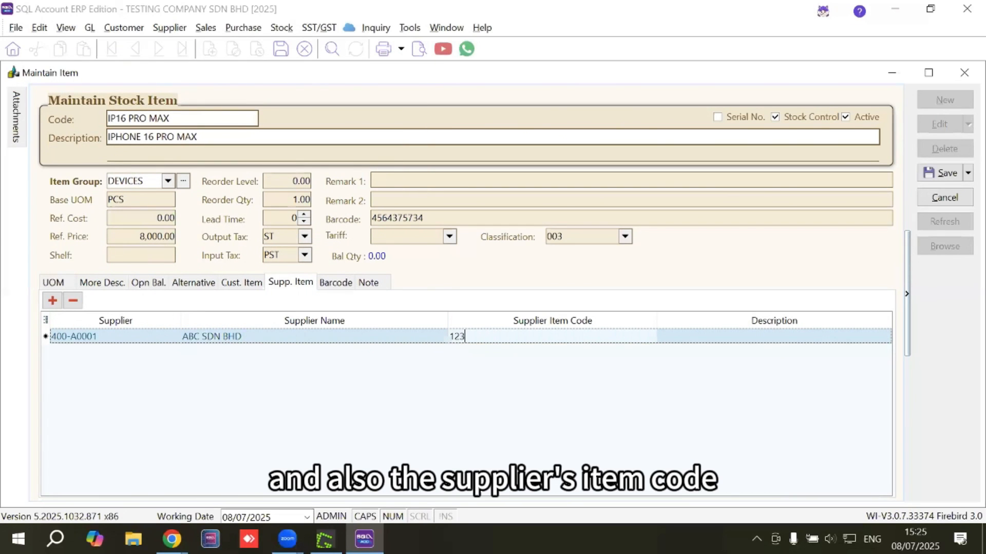
{"action": "left_click", "coordinate": [665, 337]}
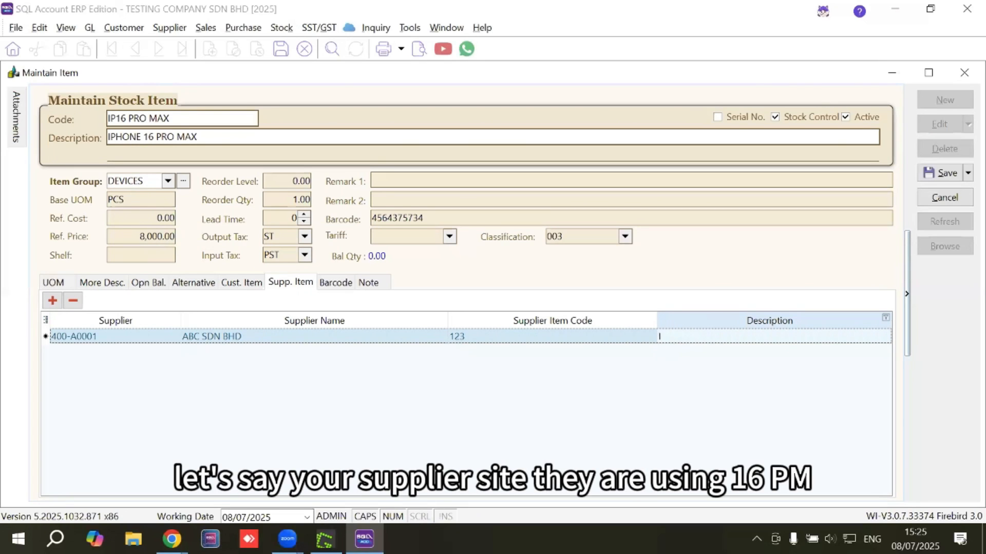
{"action": "type", "text": "19PM"}
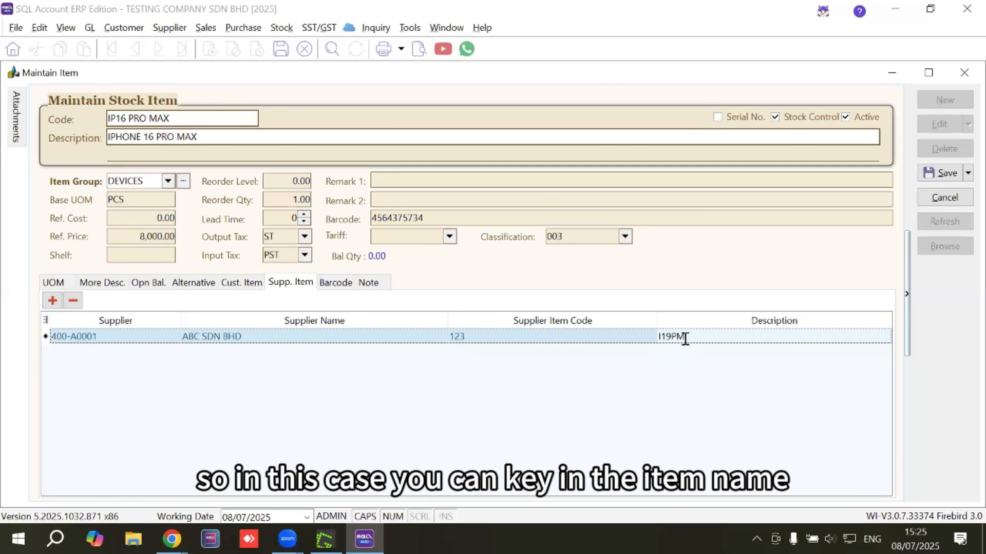
{"action": "left_click_drag", "start_coordinate": [686, 336], "coordinate": [658, 336]}
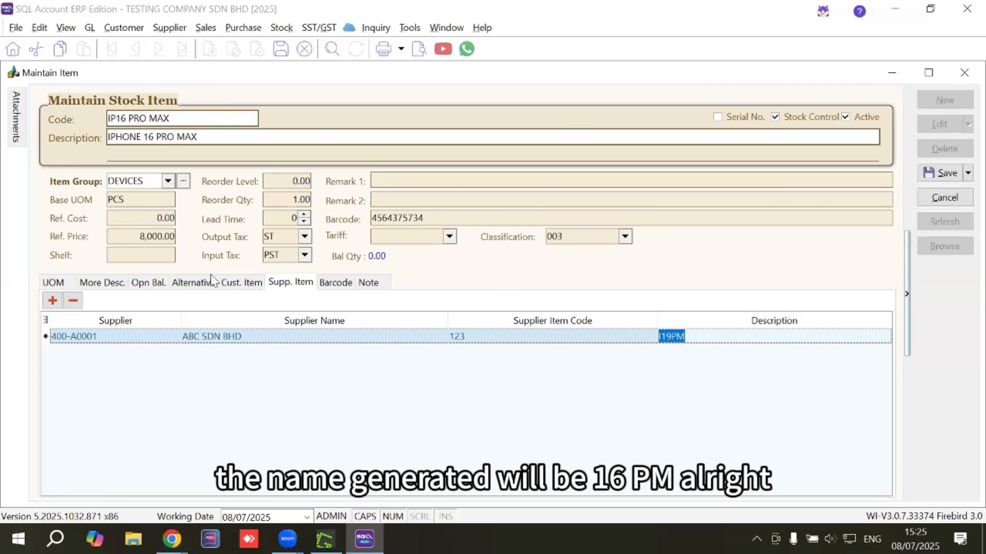
Delete the ABC SDN BHD supplier item entry from the stock item
{"action": "left_click", "coordinate": [76, 300]}
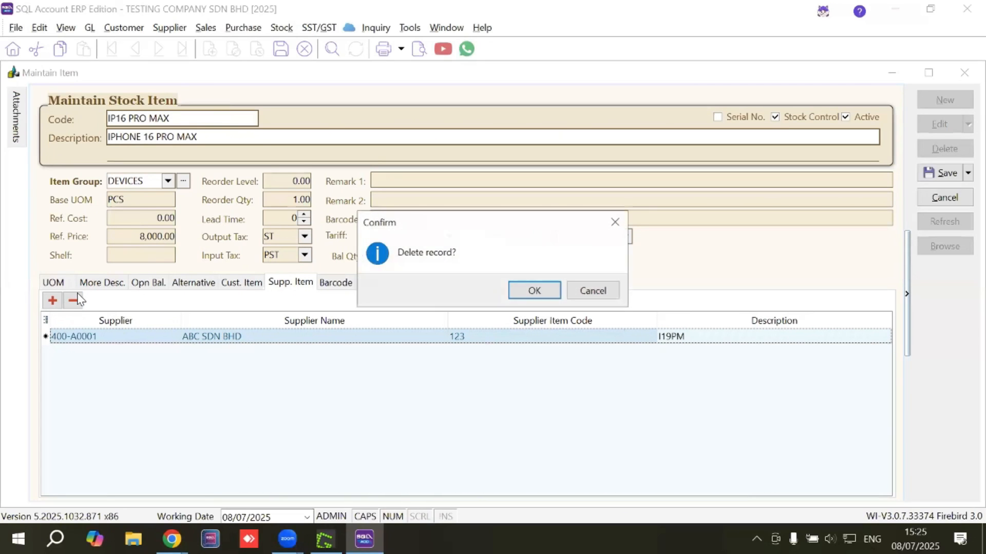
{"action": "left_click", "coordinate": [531, 290]}
Load the Logo Sample image from the Desktop as the item's picture and save the stock item
{"action": "left_click", "coordinate": [343, 285]}
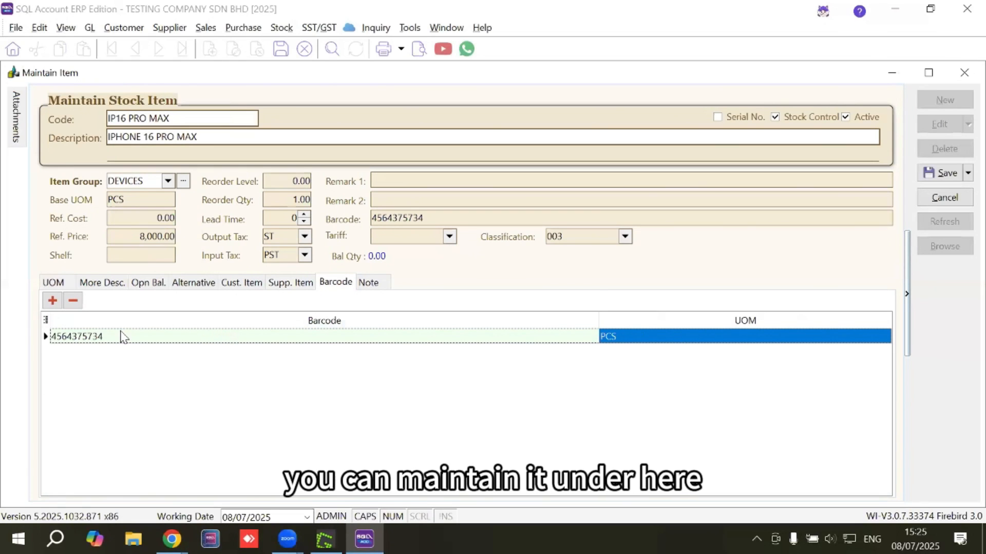
{"action": "left_click", "coordinate": [368, 286]}
{"action": "left_click", "coordinate": [166, 363]}
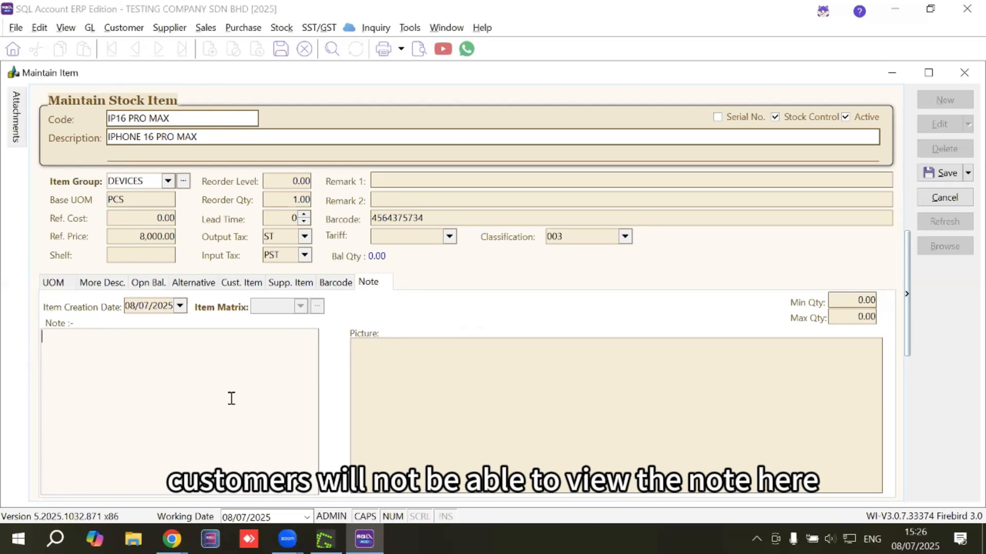
{"action": "right_click", "coordinate": [410, 381]}
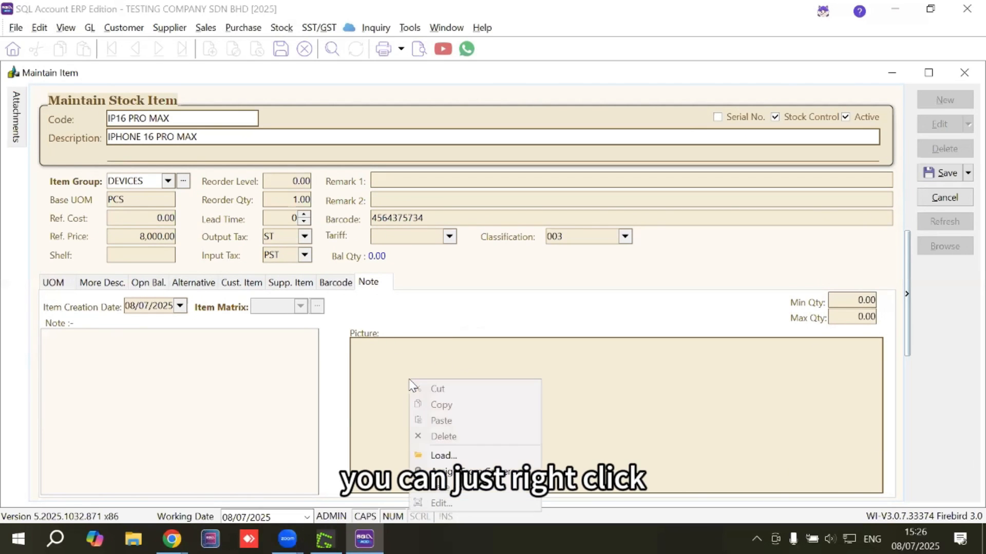
{"action": "left_click", "coordinate": [435, 453]}
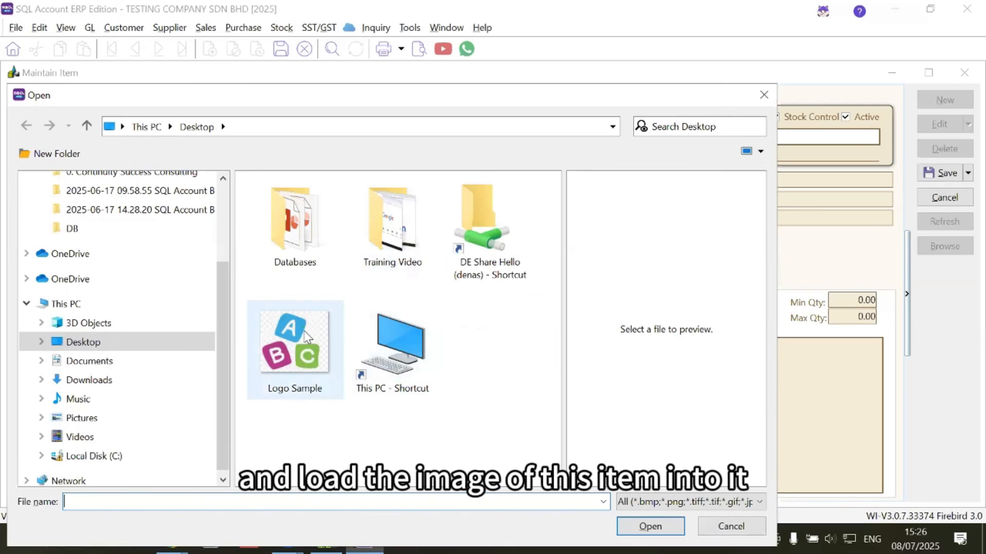
{"action": "left_click", "coordinate": [310, 328]}
{"action": "double_click", "coordinate": [309, 327]}
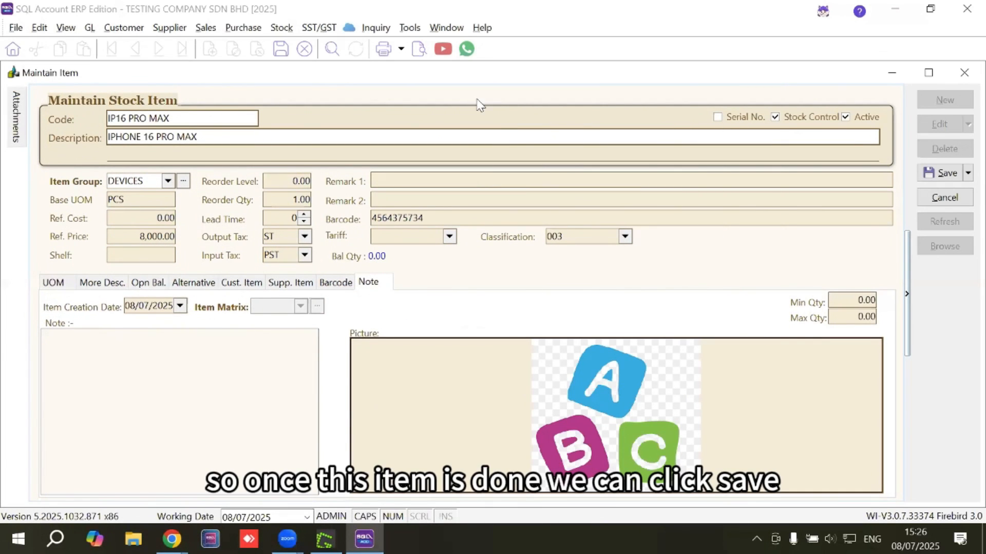
{"action": "left_click", "coordinate": [943, 176]}
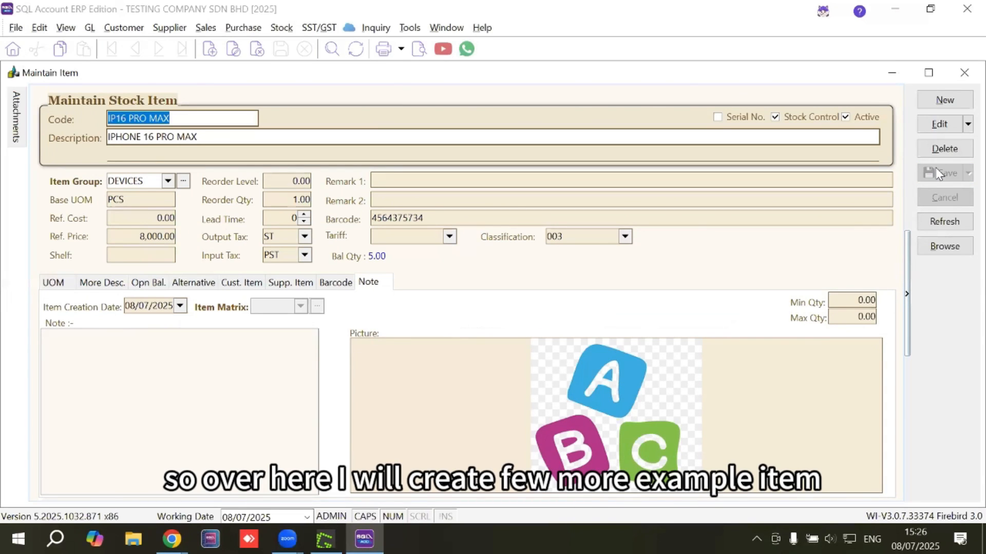
Create a new stock item with PHONE CHARGER as both its code and description
{"action": "left_click", "coordinate": [944, 100]}
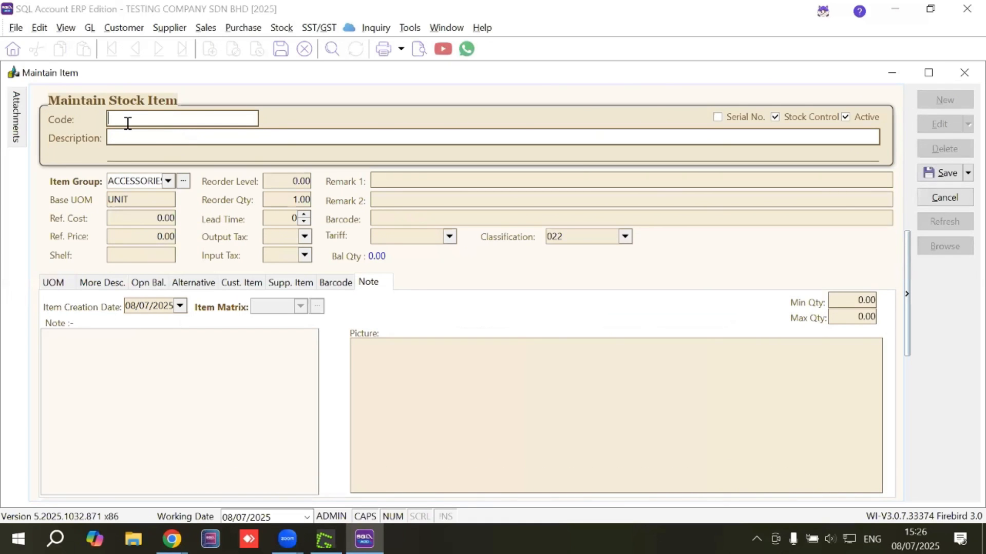
{"action": "type", "text": "PHO"}
{"action": "type", "text": "HARGER"}
{"action": "key", "text": "Tab"}
{"action": "type", "text": "PHONE CHARGER"}
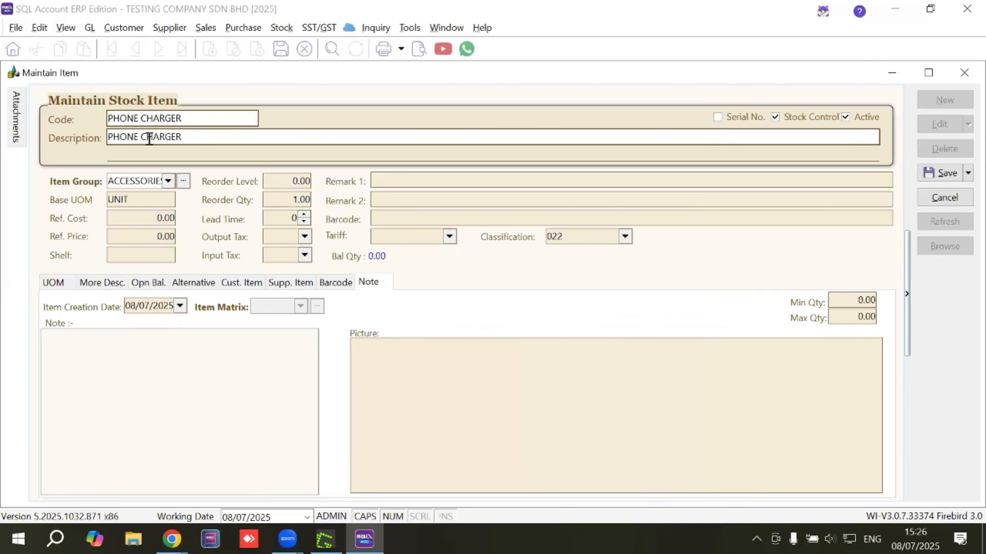
Assign the phone charger to the ACCESSORIES item group, with a reference cost of 60 and a reference price of 100
{"action": "left_click", "coordinate": [168, 181]}
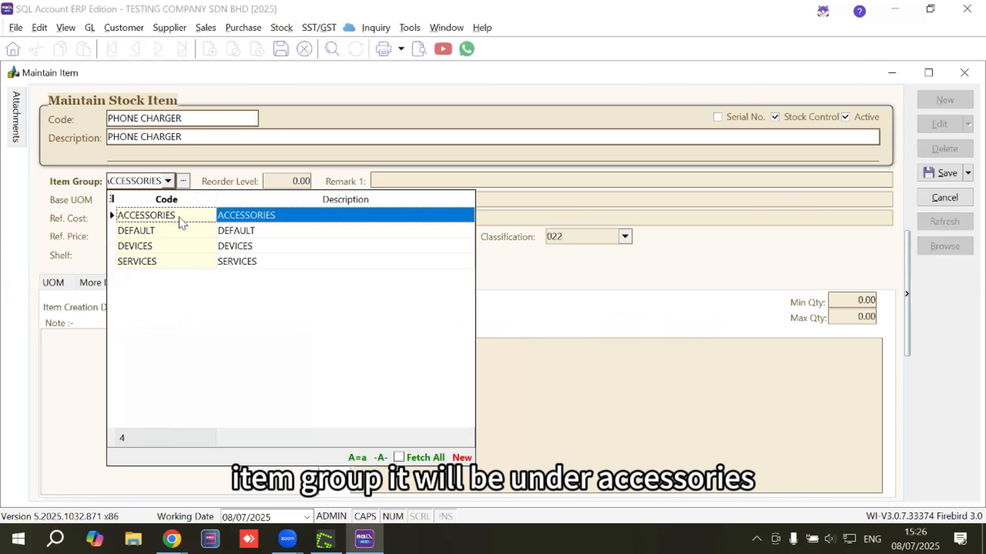
{"action": "left_click", "coordinate": [178, 215]}
{"action": "left_click", "coordinate": [155, 222]}
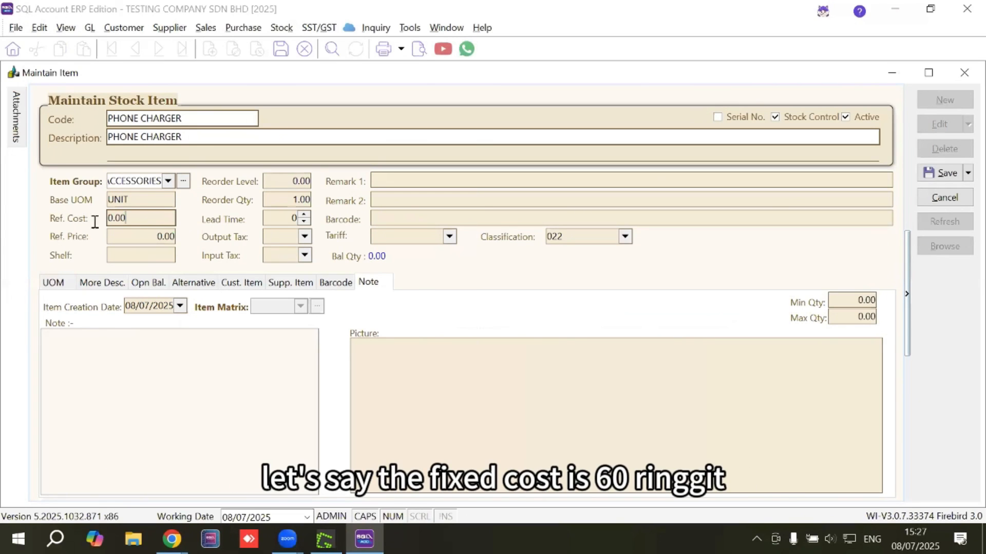
{"action": "type", "text": "60"}
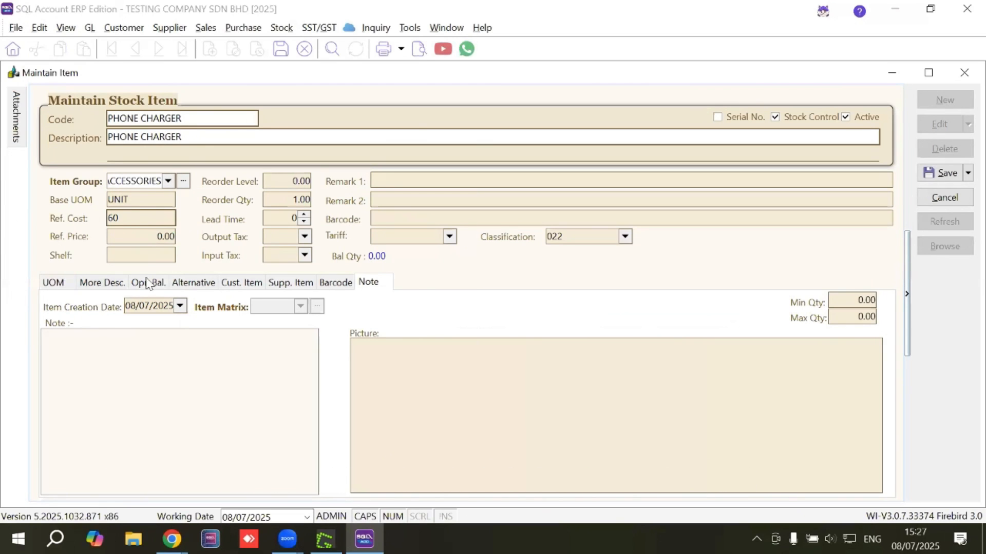
{"action": "left_click", "coordinate": [132, 235]}
{"action": "type", "text": "100"}
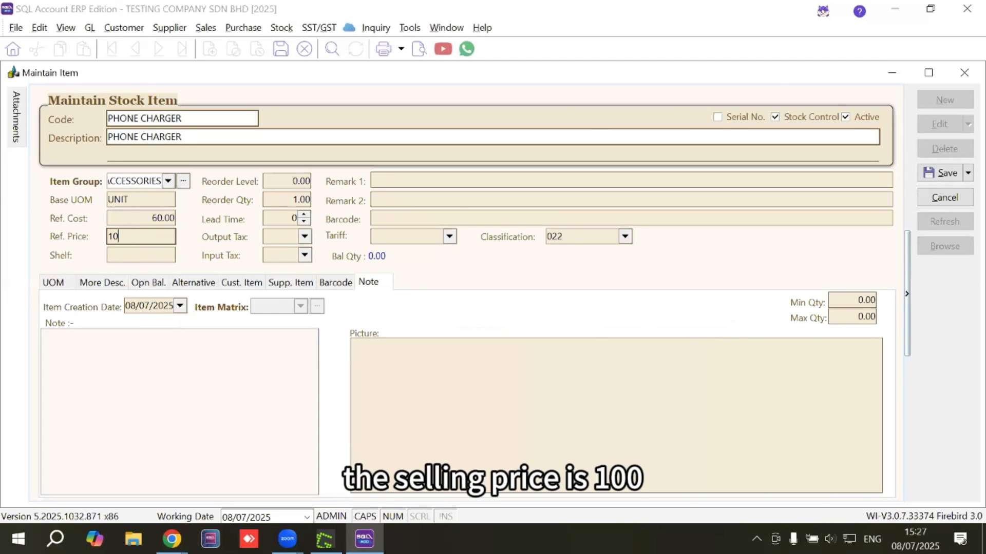
Keep classification 022 (Others) for the phone charger and save the item
{"action": "left_click", "coordinate": [555, 236]}
{"action": "left_click", "coordinate": [624, 236]}
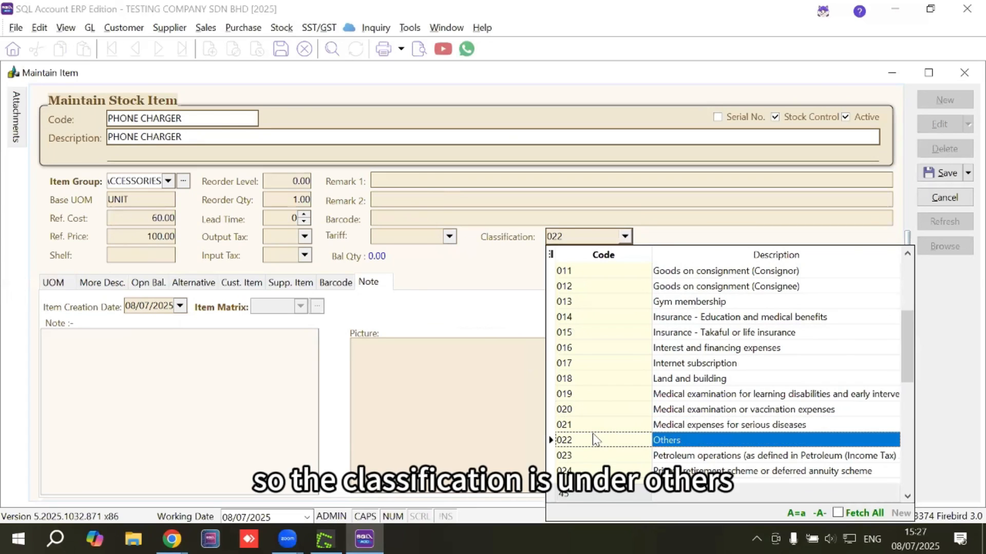
{"action": "left_click", "coordinate": [932, 173]}
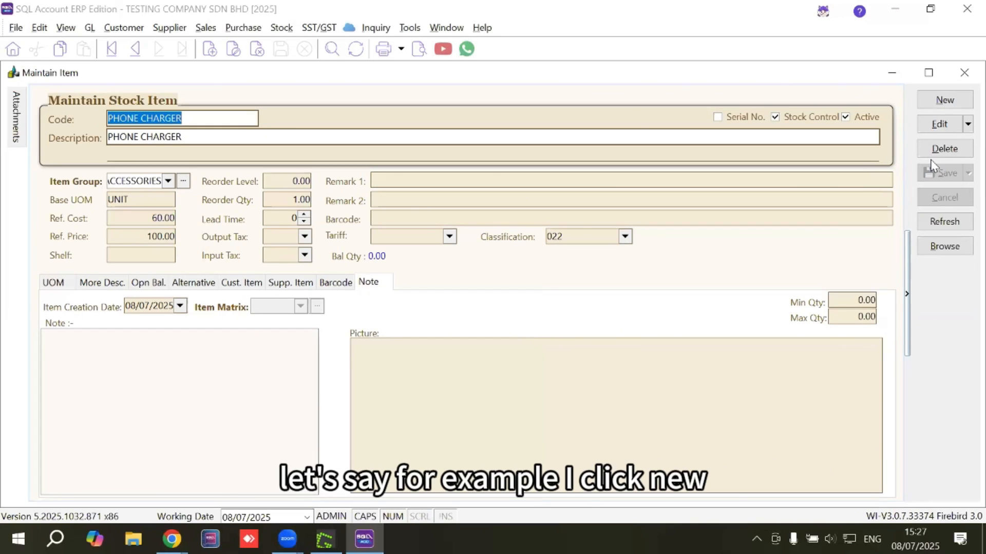
Create another new stock item with ACCOUNTING FEE as both its code and description
{"action": "left_click", "coordinate": [931, 103]}
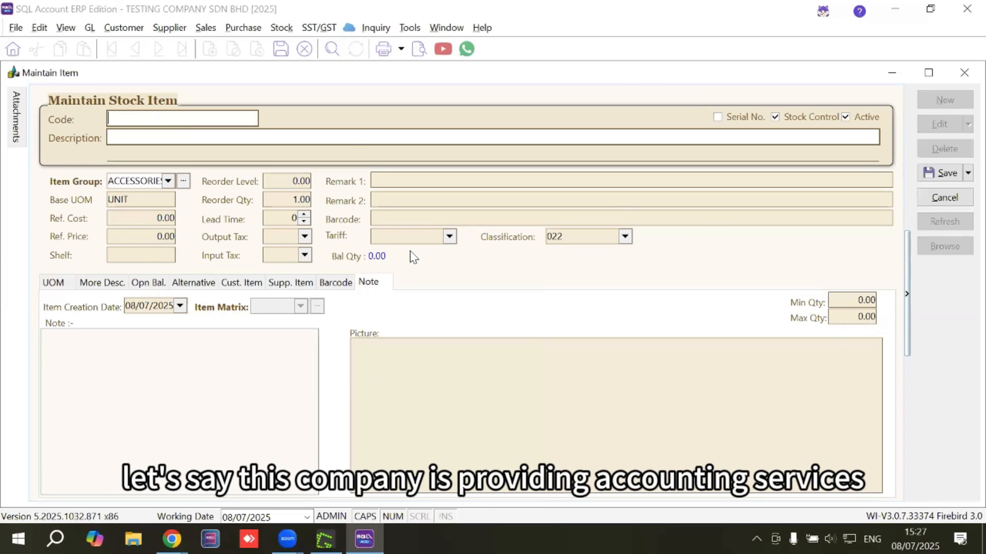
{"action": "left_click", "coordinate": [117, 119]}
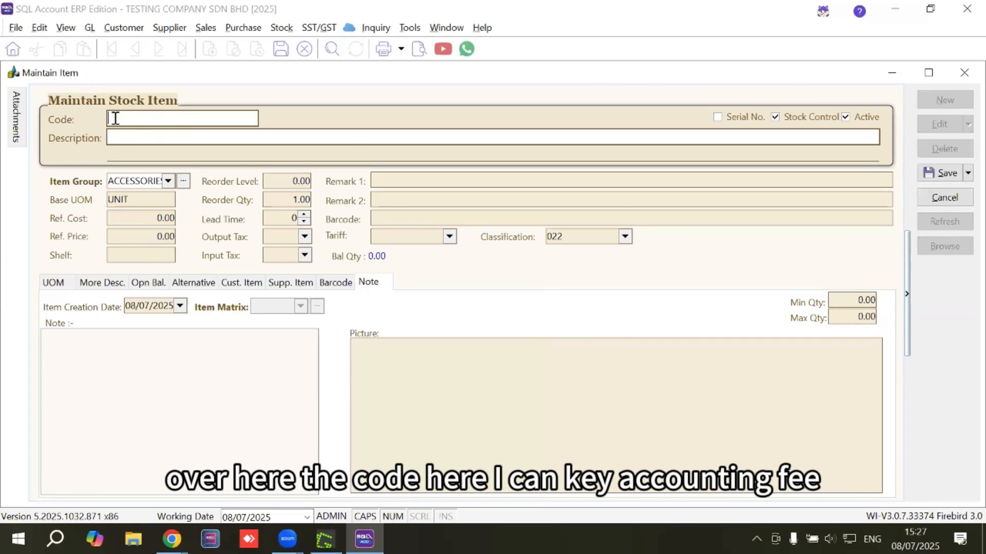
{"action": "type", "text": "ACCOUNTING FEE"}
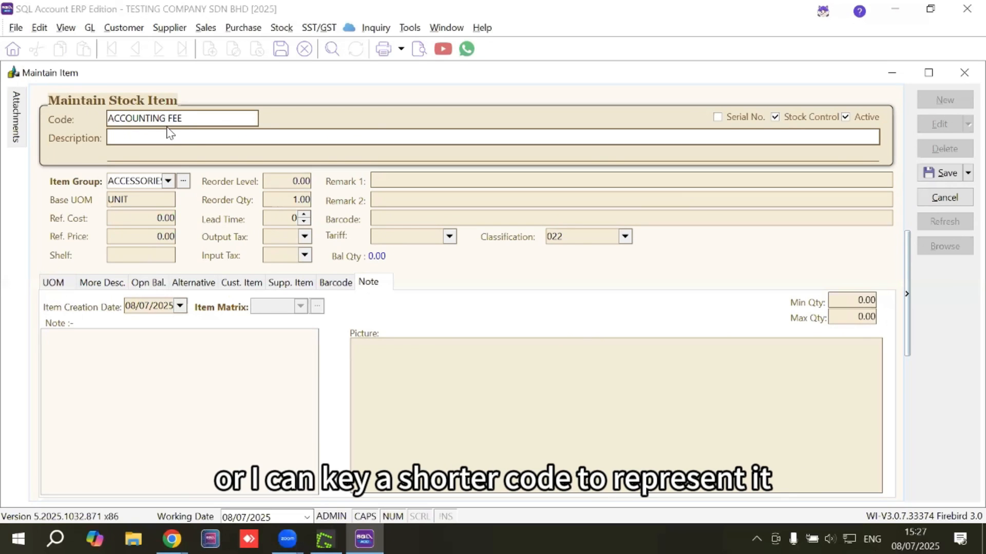
{"action": "left_click", "coordinate": [137, 135]}
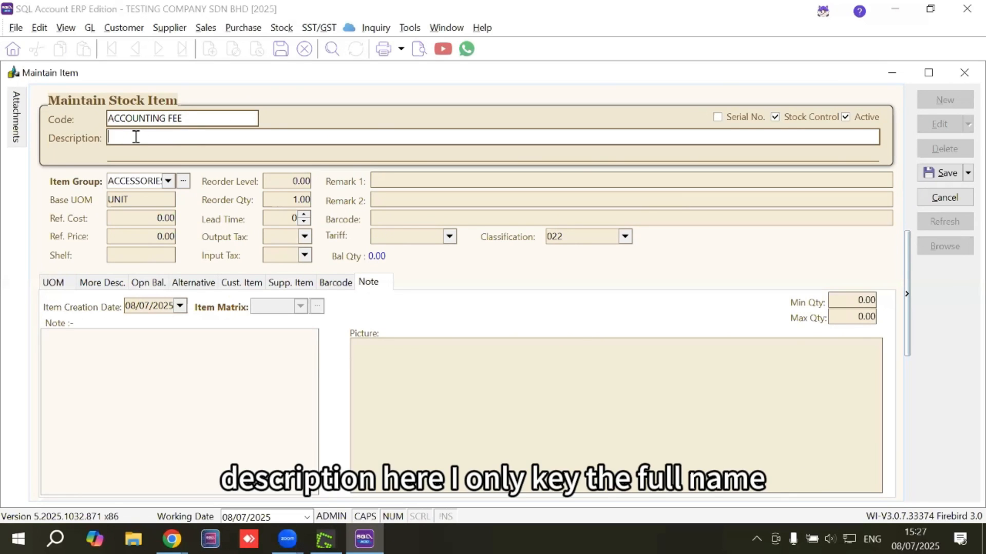
{"action": "type", "text": "ACCO"}
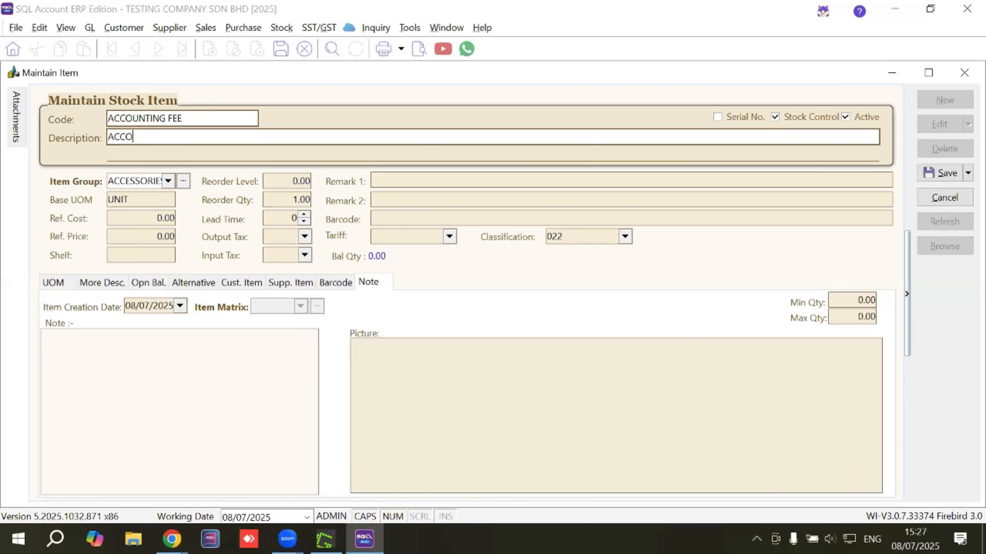
{"action": "type", "text": "UNTING FEE"}
Assign the accounting fee item to the SERVICES item group and set its base UOM to YEAR
{"action": "left_click", "coordinate": [168, 181]}
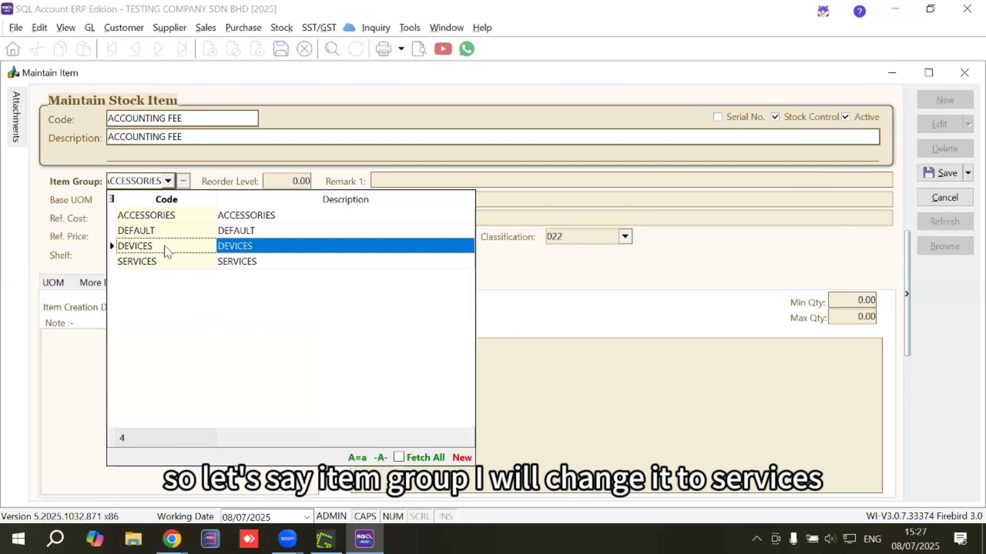
{"action": "left_click", "coordinate": [167, 260]}
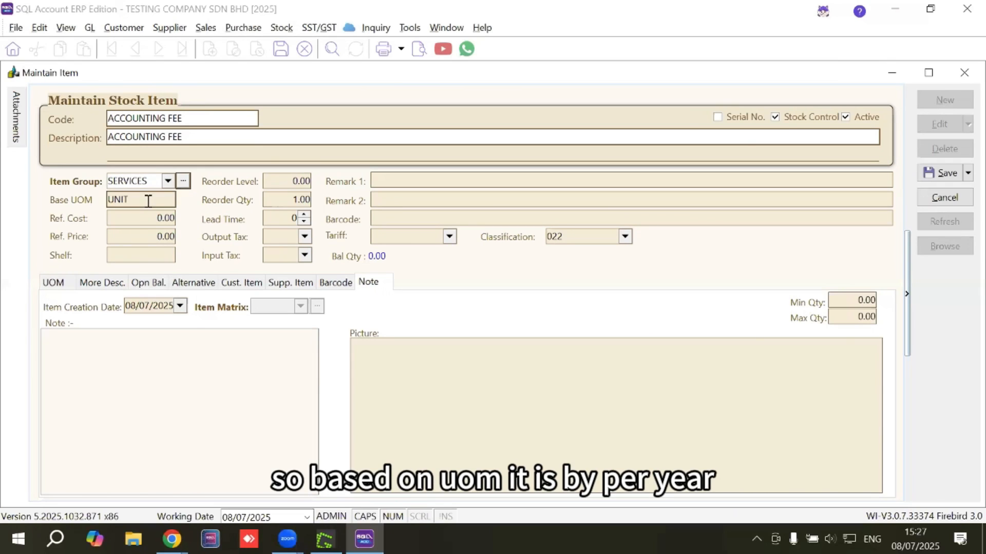
{"action": "double_click", "coordinate": [118, 199]}
{"action": "type", "text": "YEAR"}
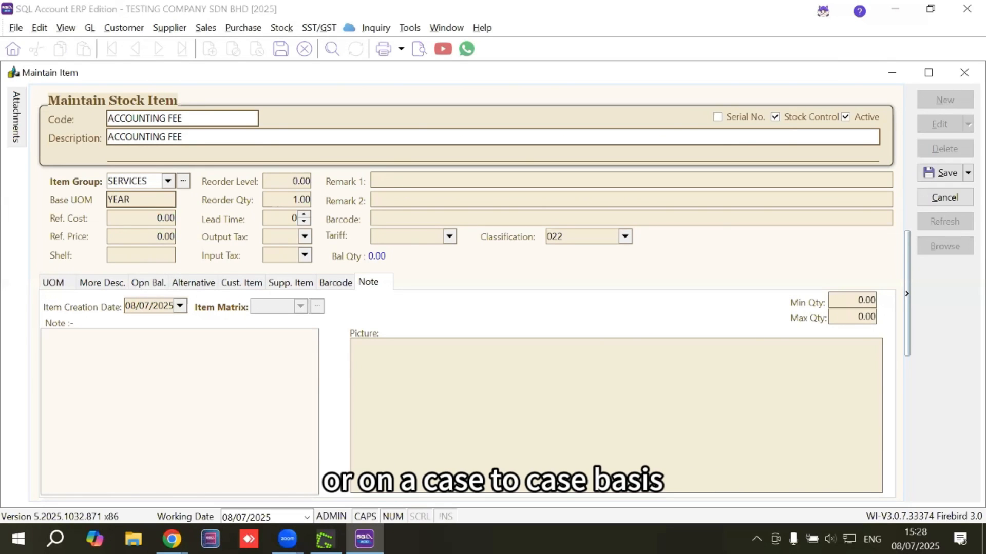
Set the accounting fee item's reference price to 3000
{"action": "left_click", "coordinate": [125, 237]}
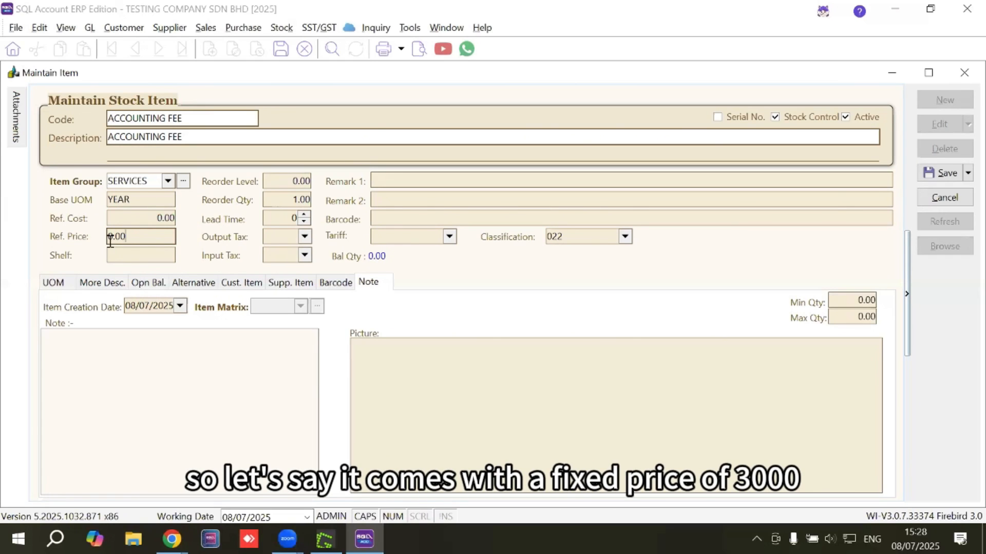
{"action": "left_click_drag", "start_coordinate": [130, 237], "coordinate": [52, 242]}
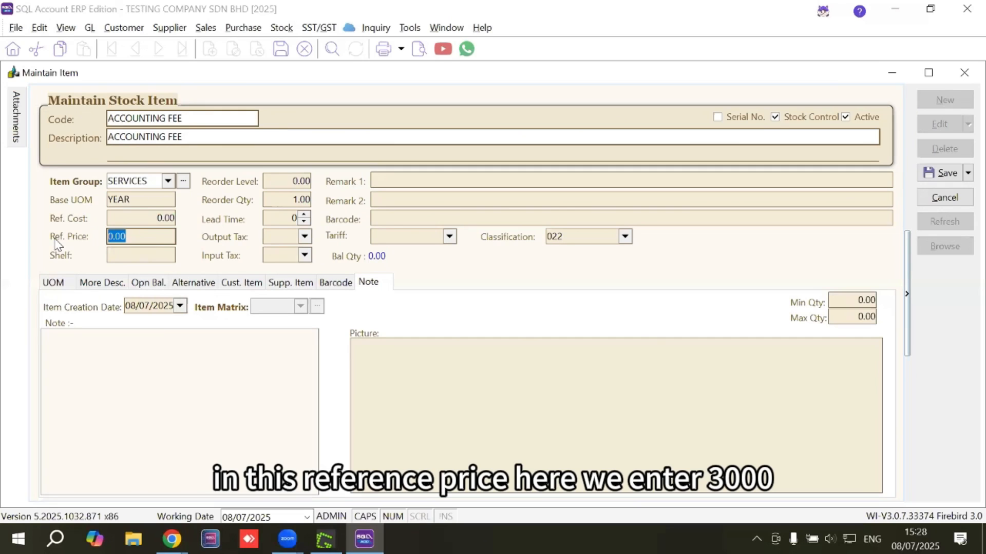
{"action": "type", "text": "30"}
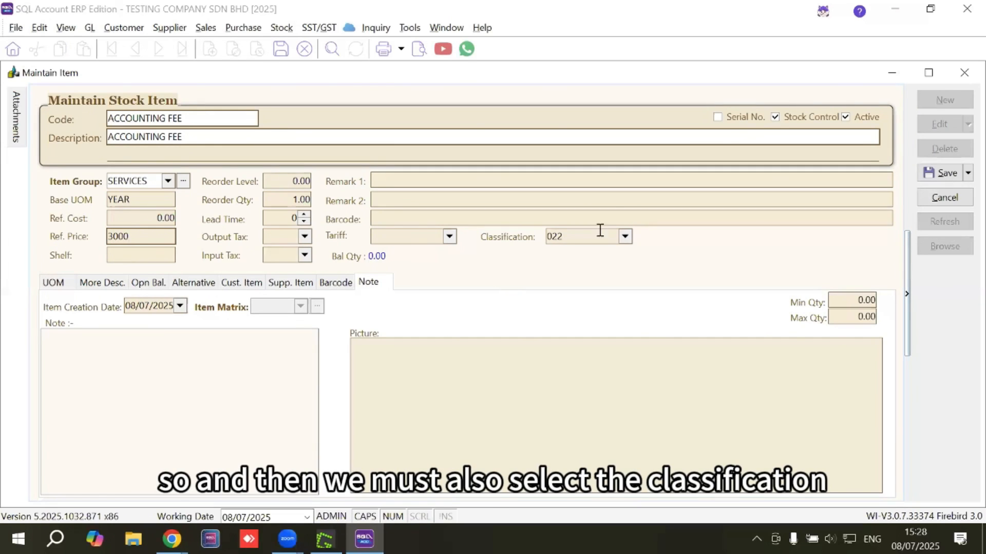
Choose classification 022 (Others) for the accounting fee item
{"action": "left_click", "coordinate": [624, 236]}
{"action": "scroll", "coordinate": [708, 288], "scroll_direction": "up", "scroll_amount": 4}
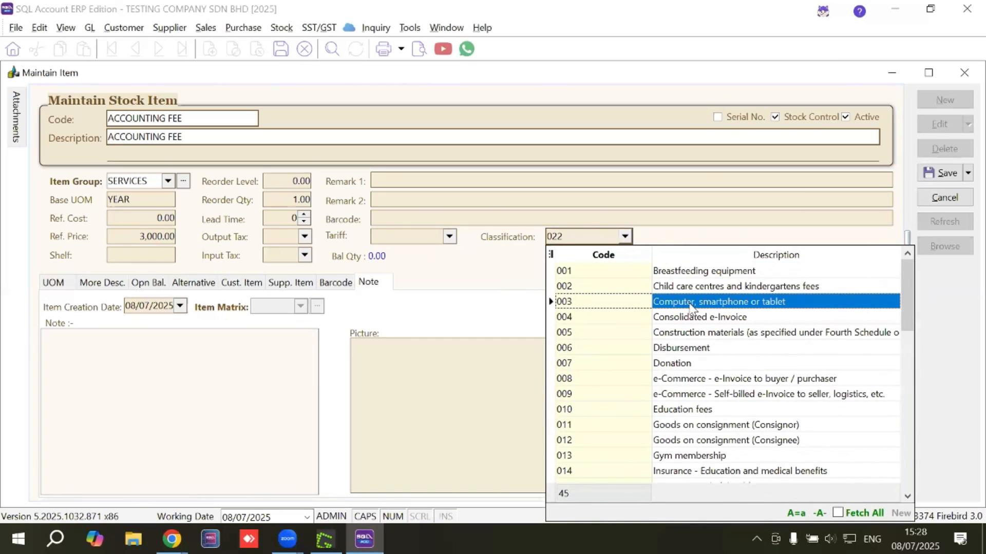
{"action": "scroll", "coordinate": [708, 306], "scroll_direction": "down", "scroll_amount": 7}
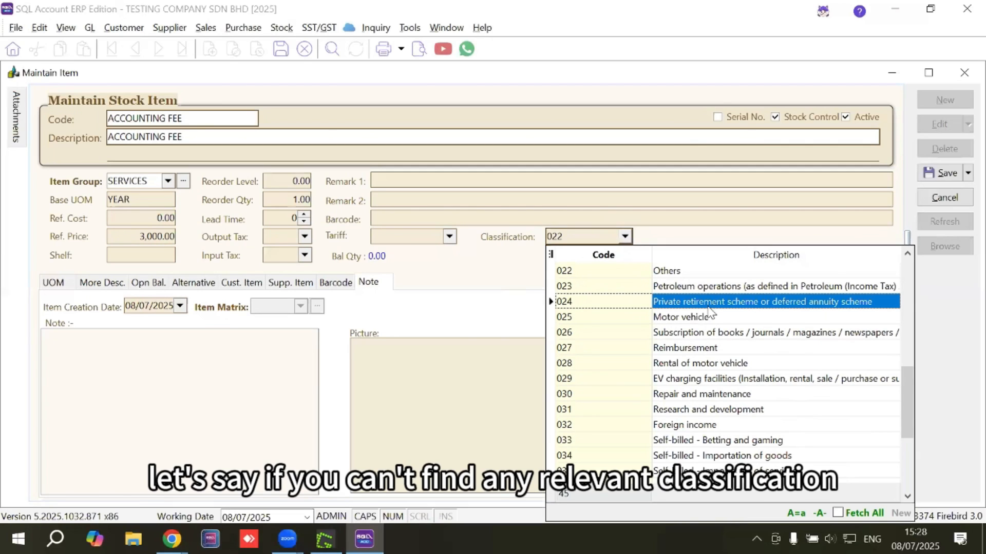
{"action": "left_click", "coordinate": [586, 269]}
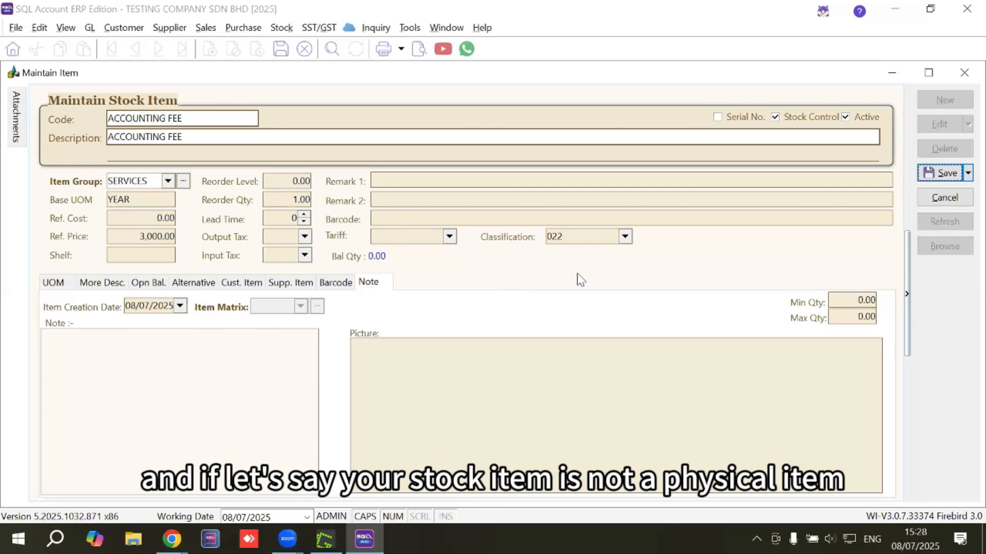
Turn off stock control for the accounting fee item and save it
{"action": "left_click", "coordinate": [775, 117]}
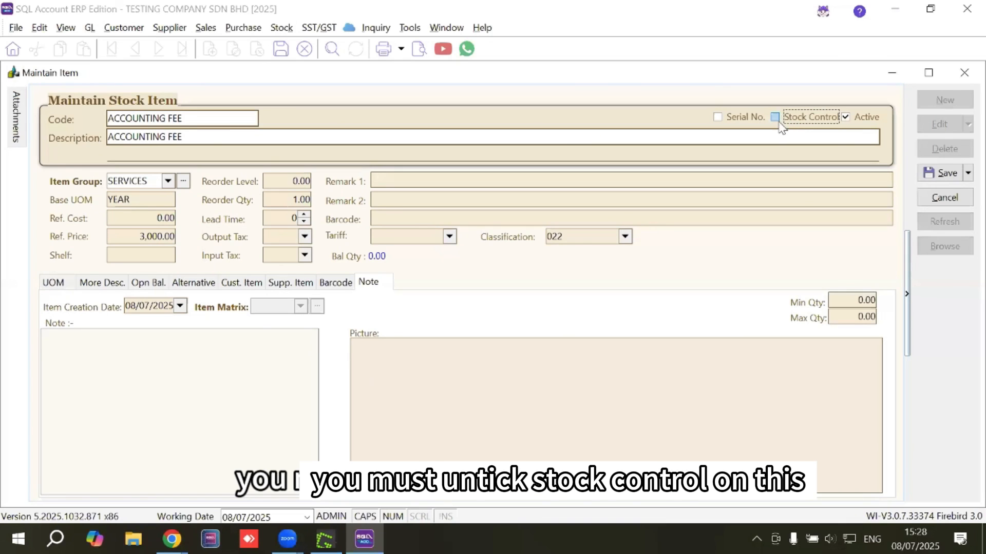
{"action": "left_click", "coordinate": [941, 174]}
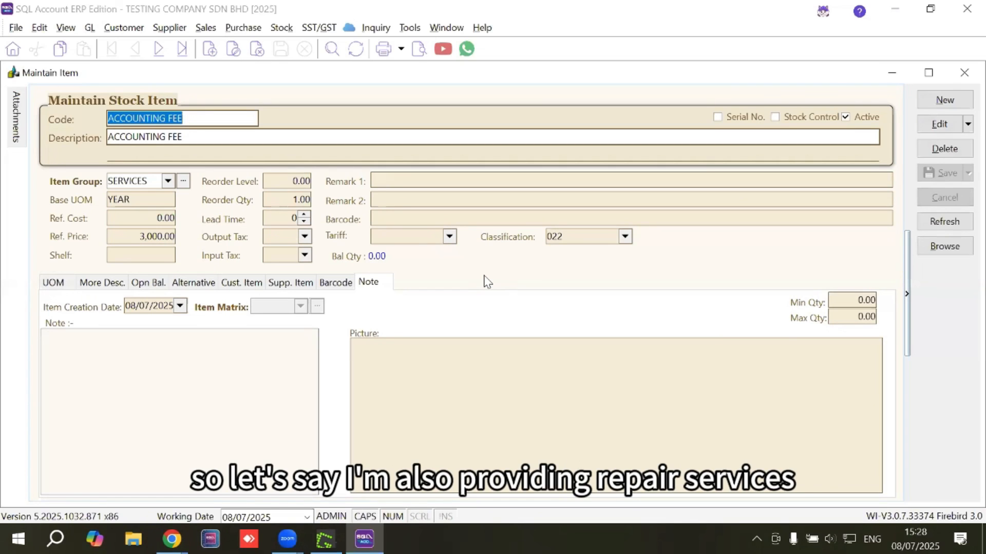
Create another new stock item with the code REPAIR and the description REPAIR FEE
{"action": "left_click", "coordinate": [945, 100]}
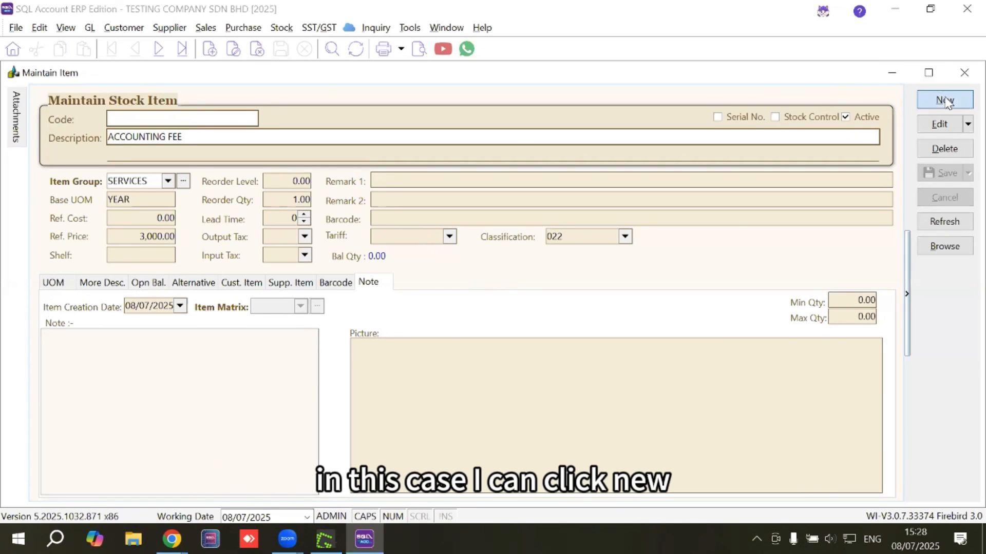
{"action": "type", "text": "REA"}
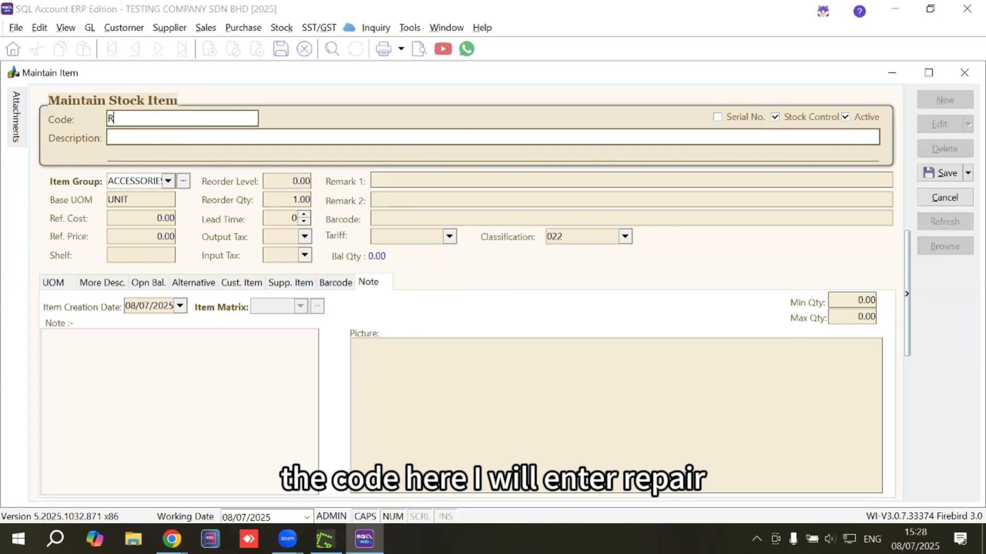
{"action": "key", "text": "BackSpace"}
{"action": "key", "text": "BackSpace"}
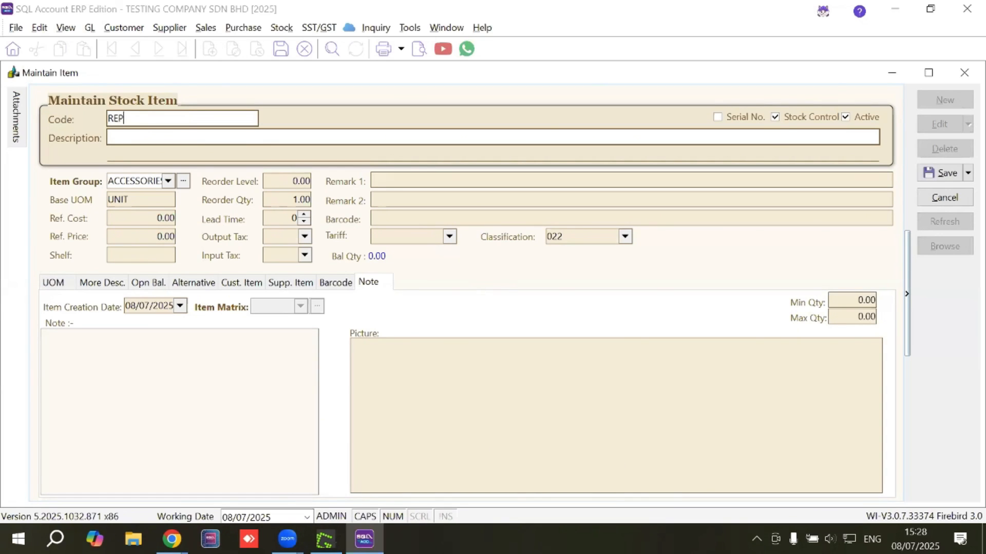
{"action": "type", "text": "EPAIR"}
{"action": "left_click", "coordinate": [175, 134]}
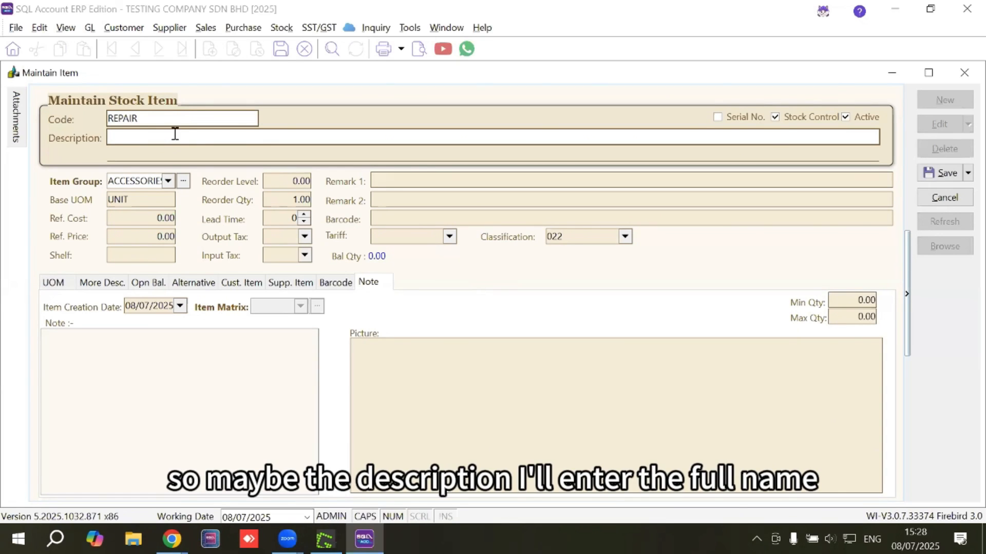
{"action": "type", "text": "REPAIR FEE"}
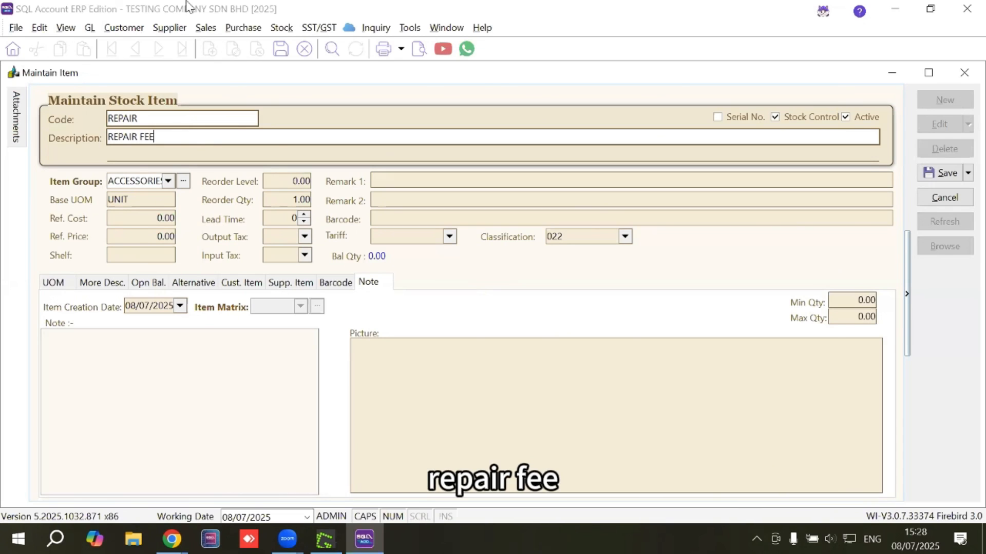
Assign the repair item to the SERVICES item group and set its base UOM to CASE
{"action": "left_click", "coordinate": [168, 181]}
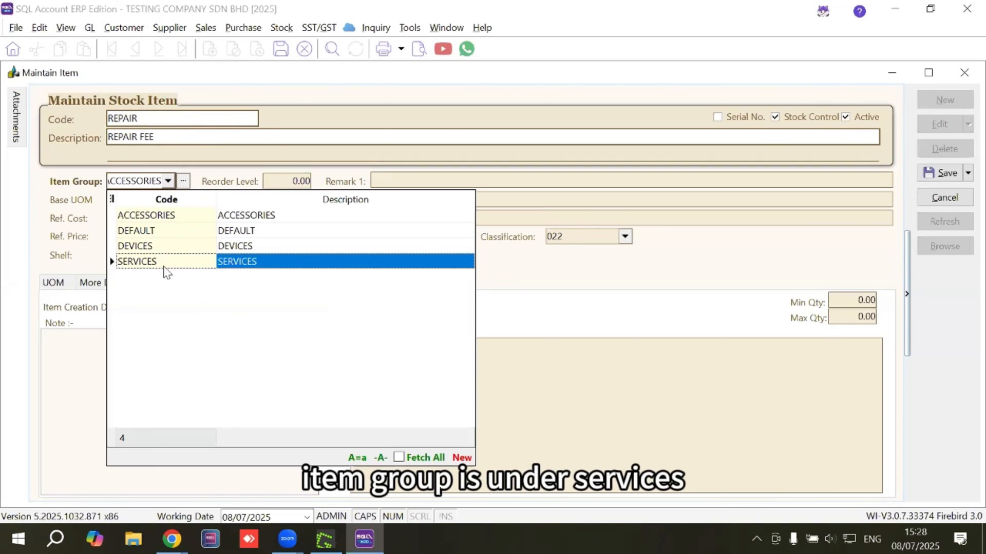
{"action": "left_click", "coordinate": [164, 262]}
{"action": "left_click", "coordinate": [152, 205]}
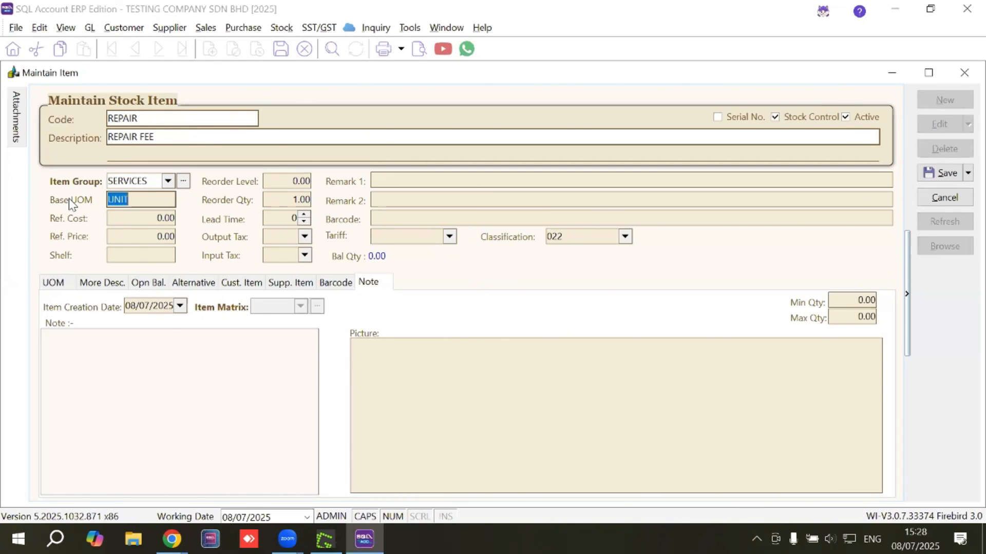
{"action": "type", "text": "CASE"}
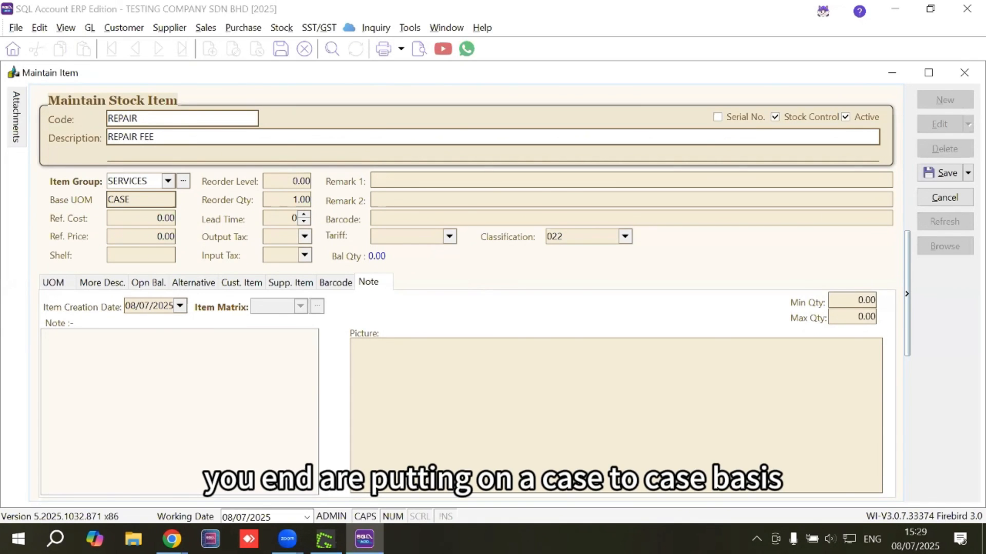
Set the repair item's classification to 030 (Repair and maintenance)
{"action": "left_click", "coordinate": [625, 237]}
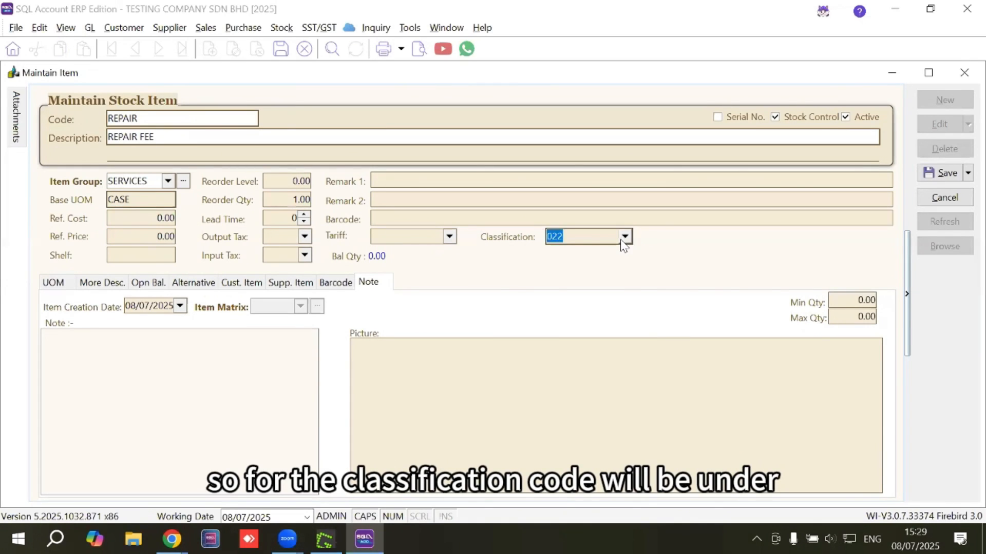
{"action": "scroll", "coordinate": [647, 293], "scroll_direction": "down", "scroll_amount": 6}
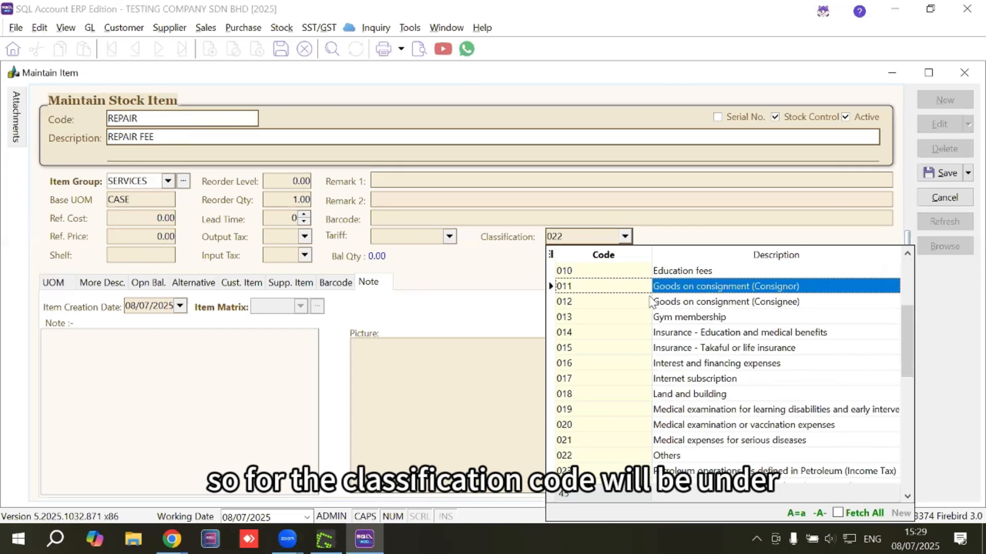
{"action": "type", "text": "REPAI"}
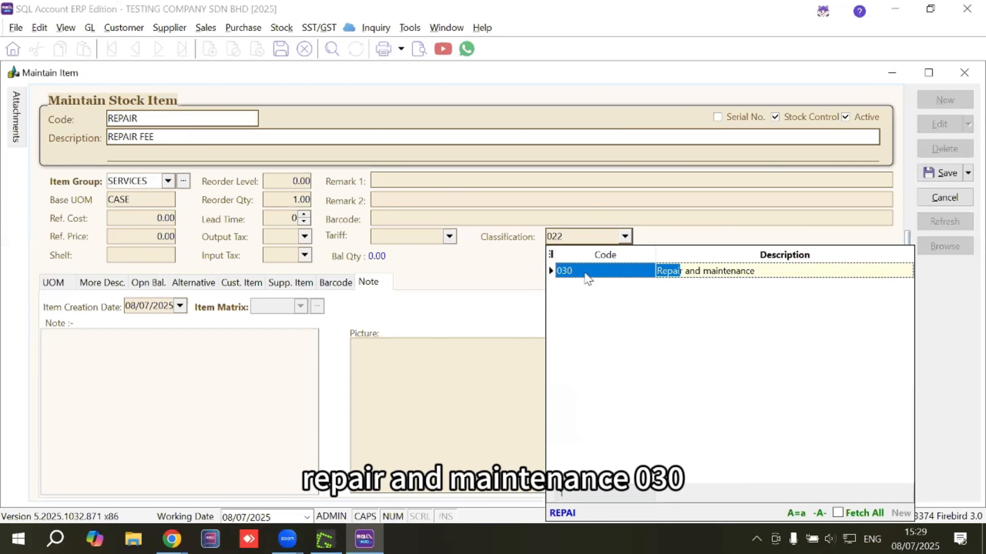
{"action": "left_click", "coordinate": [563, 272]}
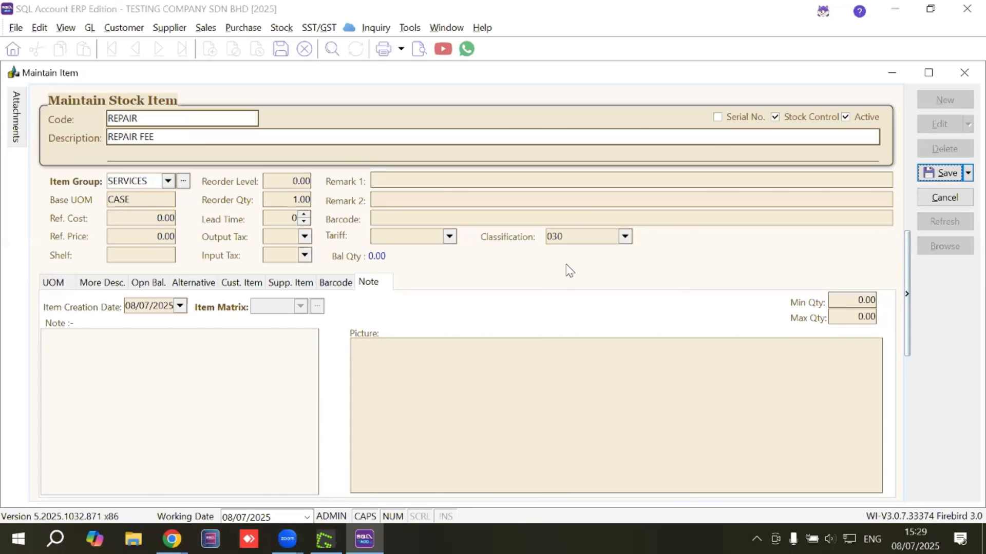
Save the repair item with stock control turned off and bring up the list of all stock items
{"action": "left_click", "coordinate": [775, 117]}
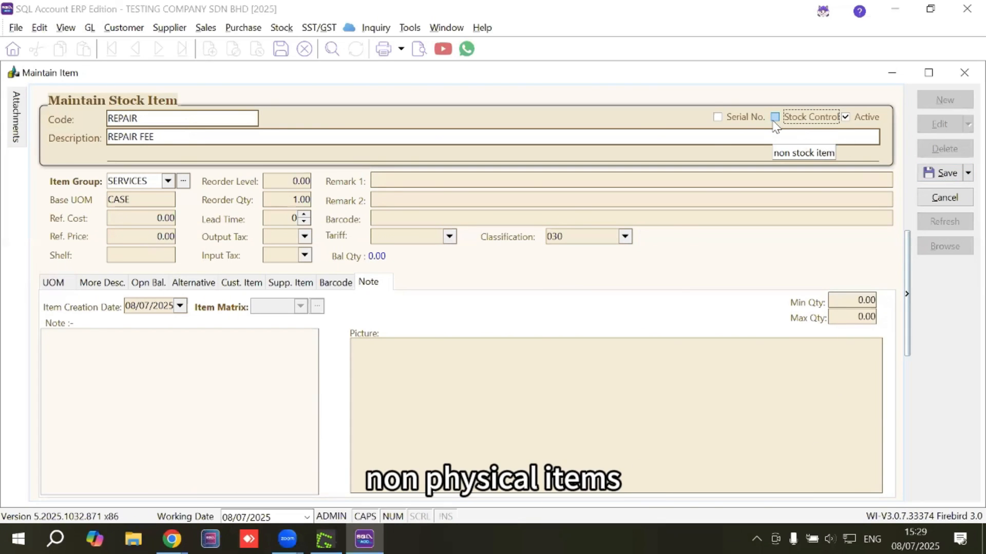
{"action": "left_click", "coordinate": [947, 174]}
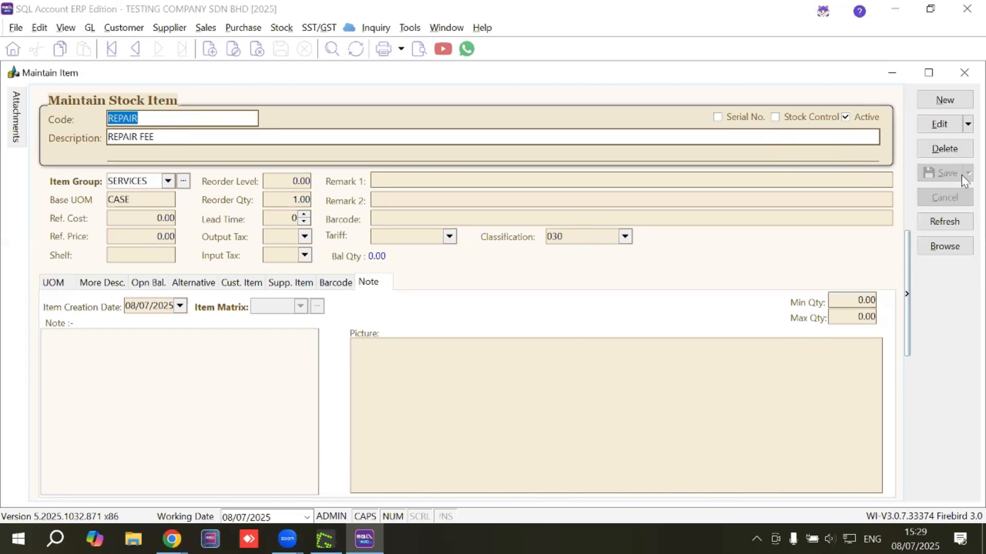
{"action": "left_click", "coordinate": [934, 247]}
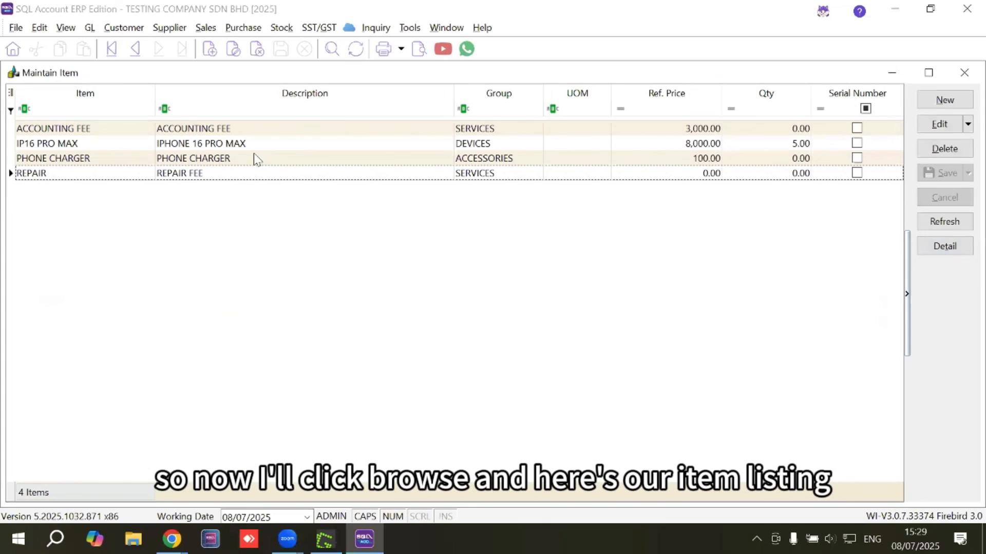